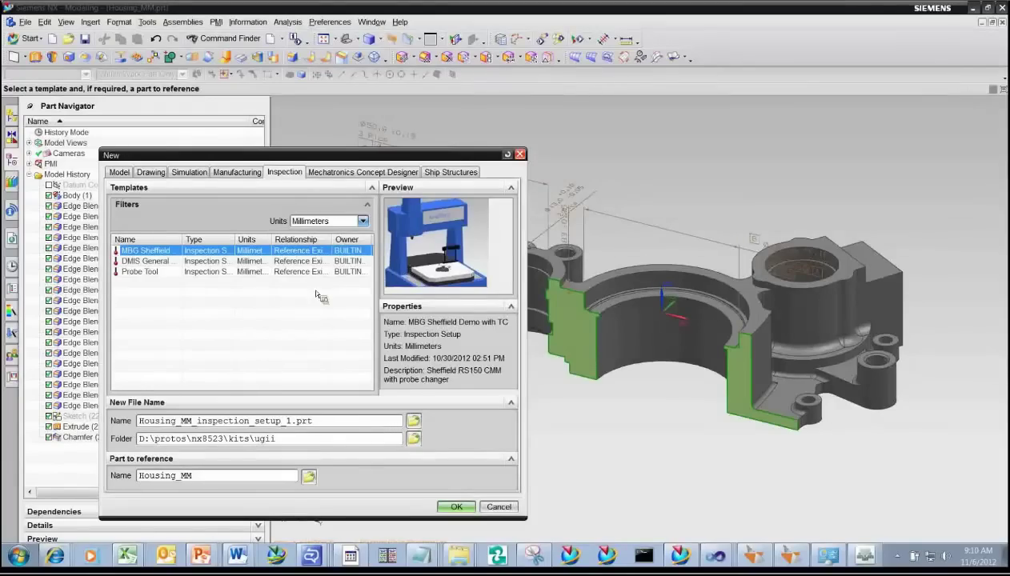
Confirm the New dialog to create Housing_MM_inspection_setup_1.prt with the Sheffield CMM template loaded
left_click(456, 506)
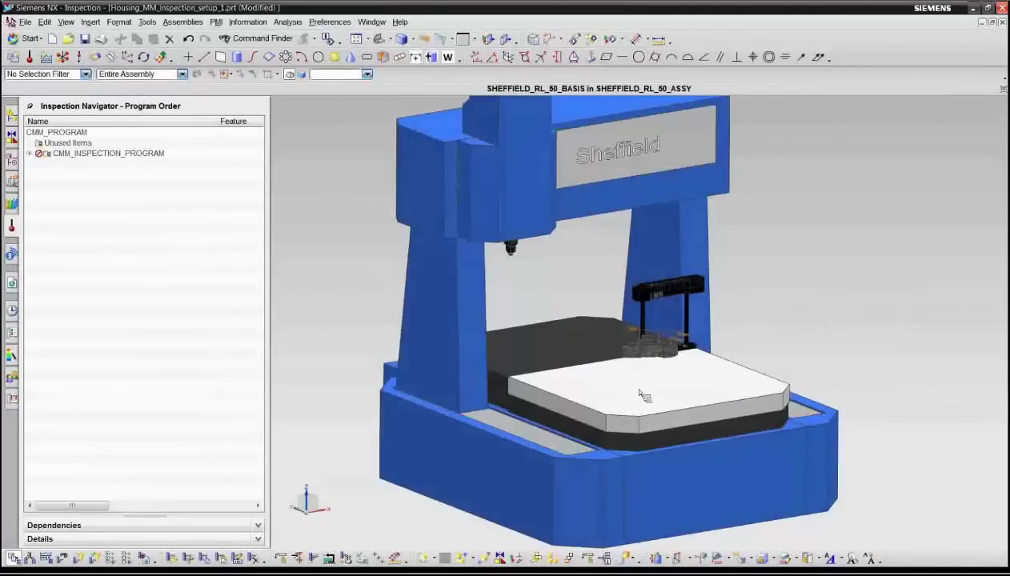
Make the CMM base the work part, then make the housing the work part again
scroll(645, 378, "down", 5)
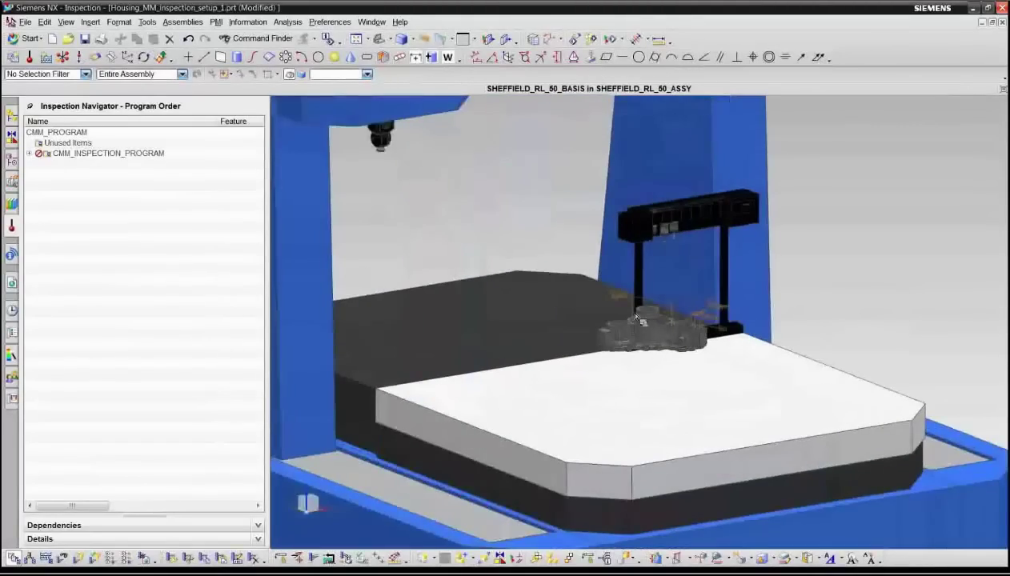
scroll(648, 361, "up", 5)
double_click(644, 376)
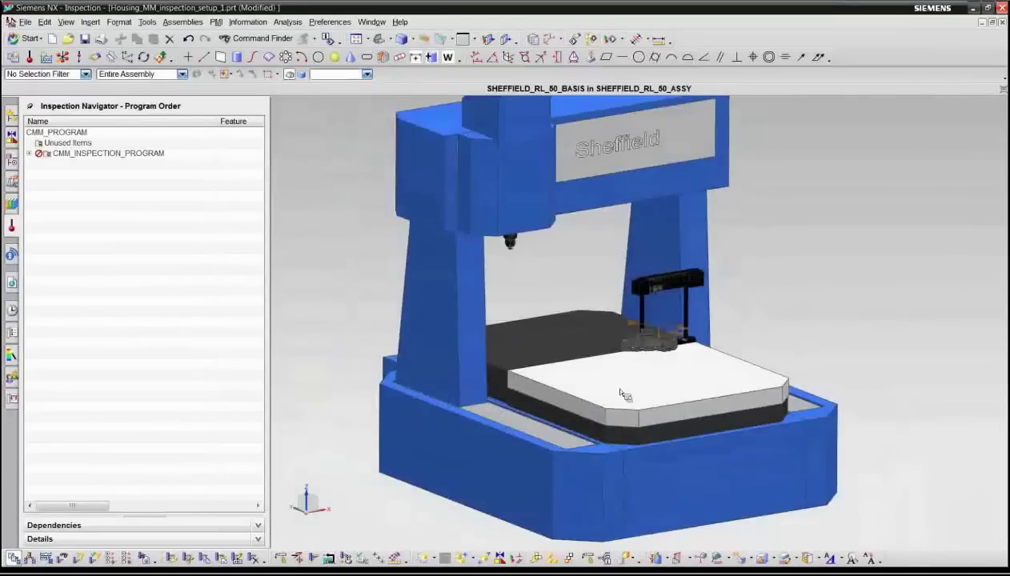
double_click(661, 349)
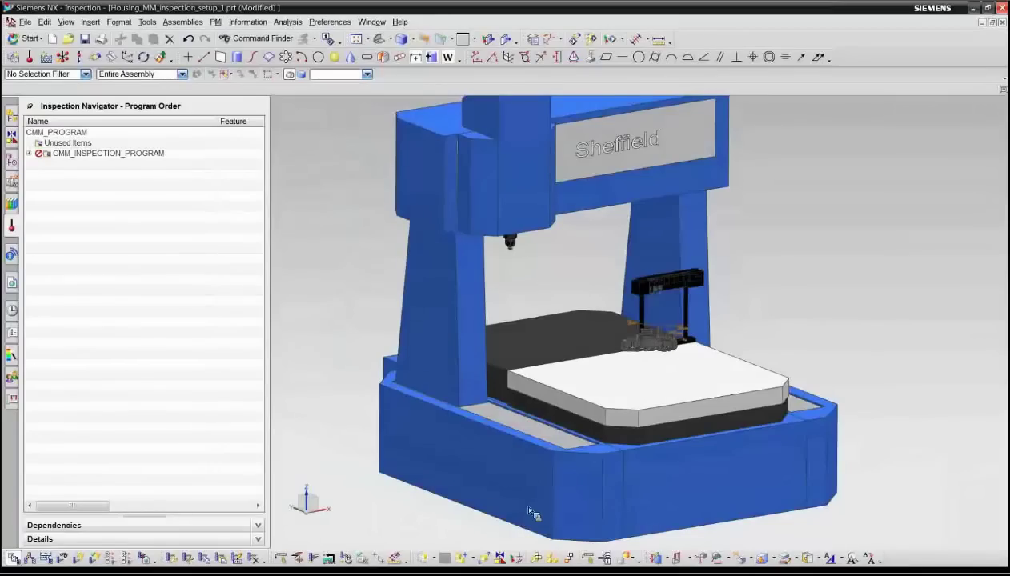
Rotate HOUSING_MM -75° about the YC axis with Move Component
left_click(488, 562)
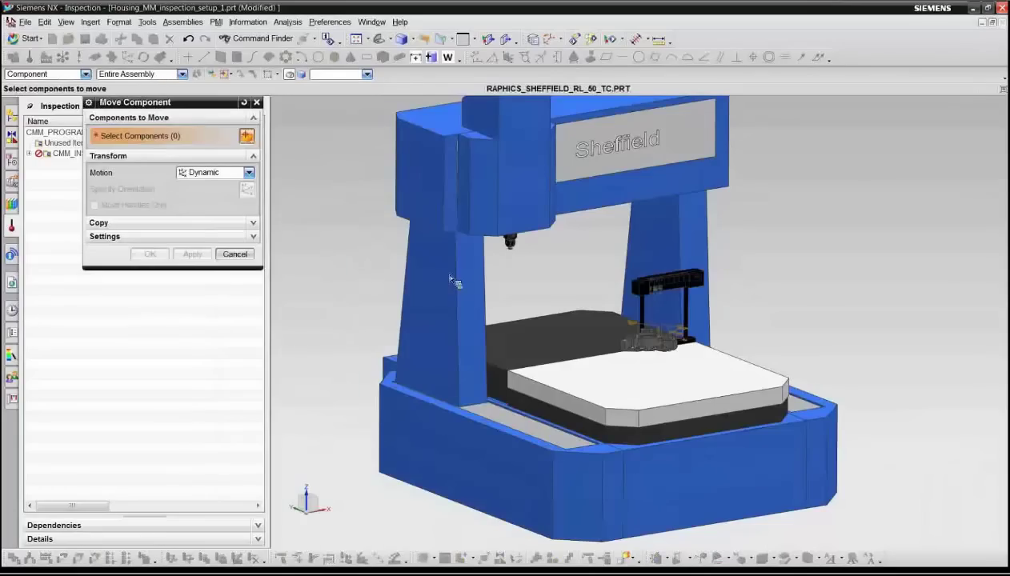
left_click(649, 342)
left_click(247, 189)
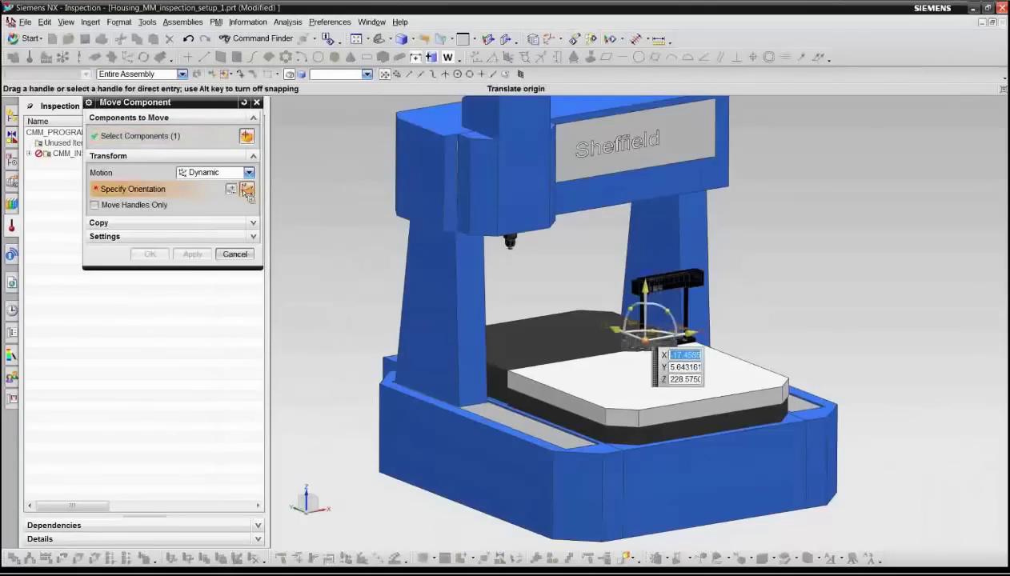
left_click_drag(672, 318, 626, 325)
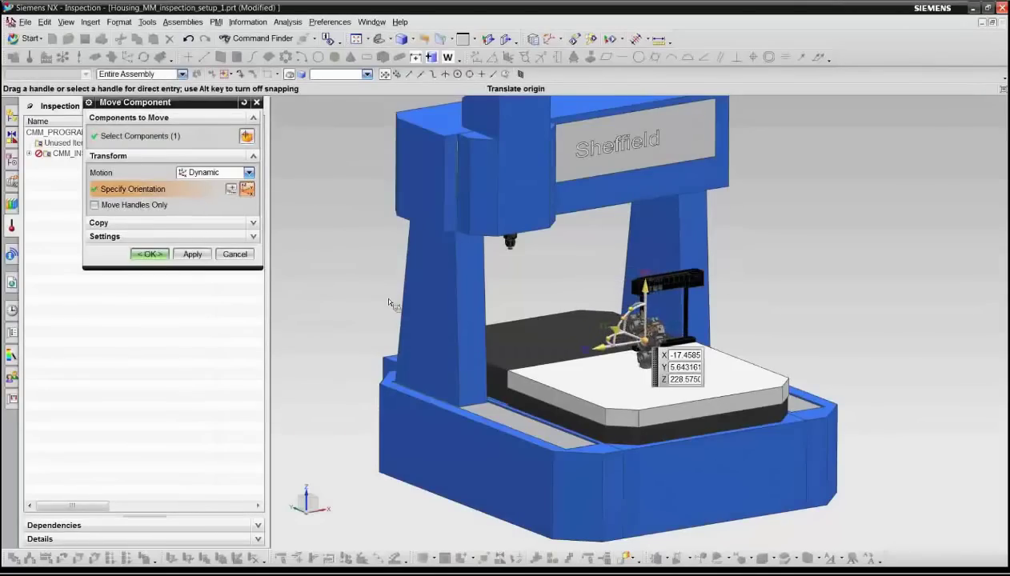
left_click(150, 254)
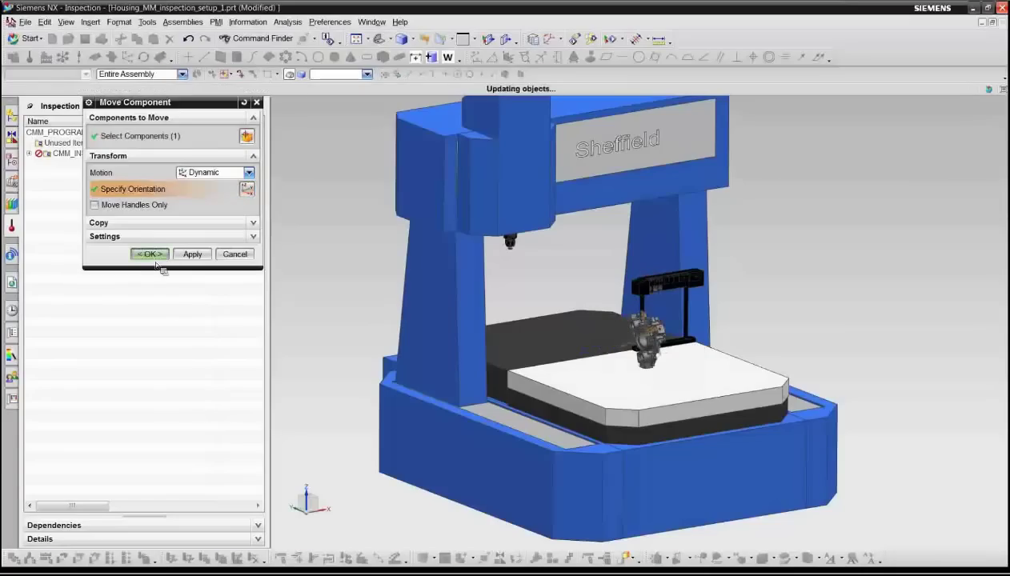
scroll(604, 390, "up", 4)
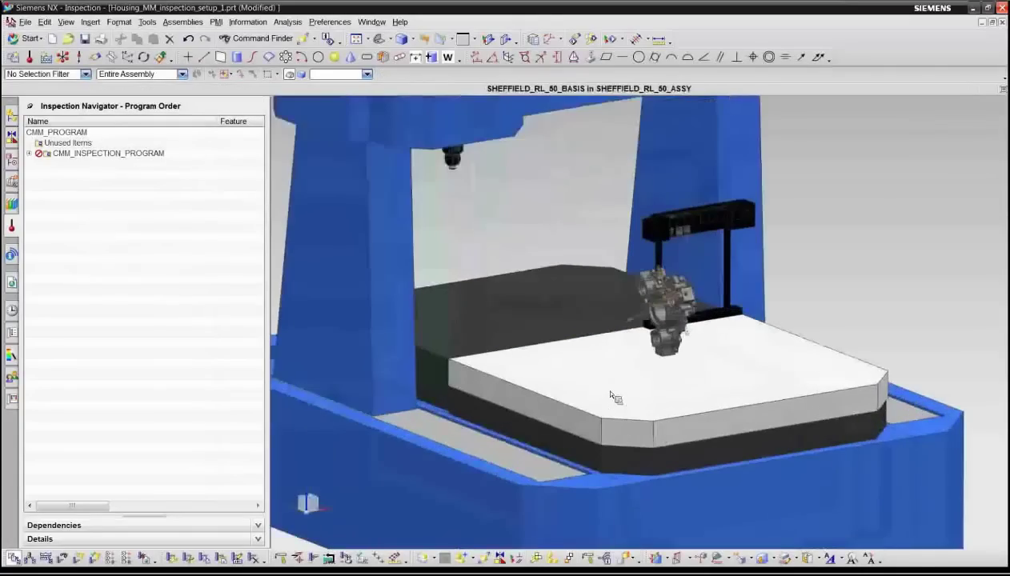
Expand All in the Inspection Navigator and select the TEACH_PT feature
right_click(79, 272)
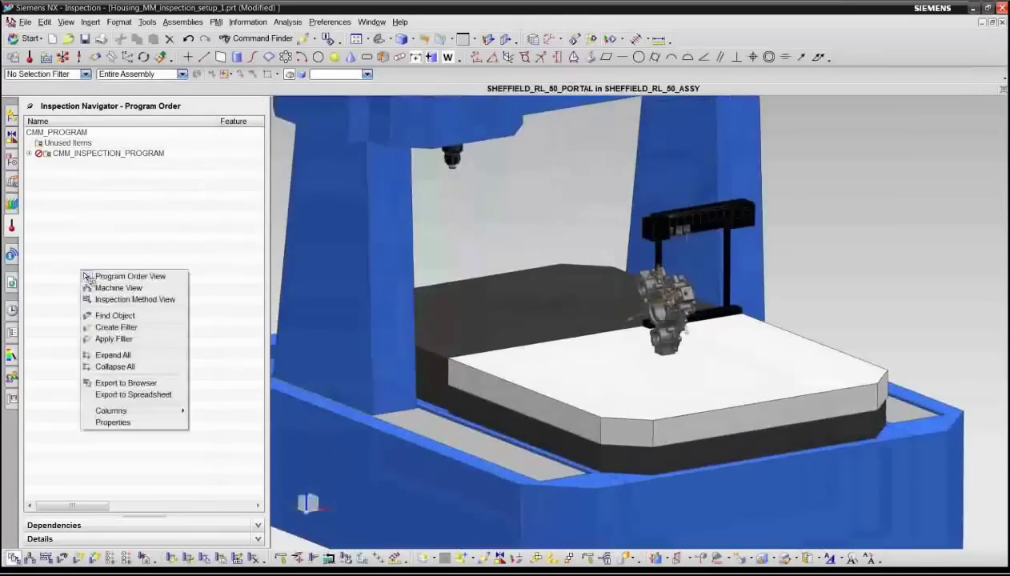
left_click(113, 355)
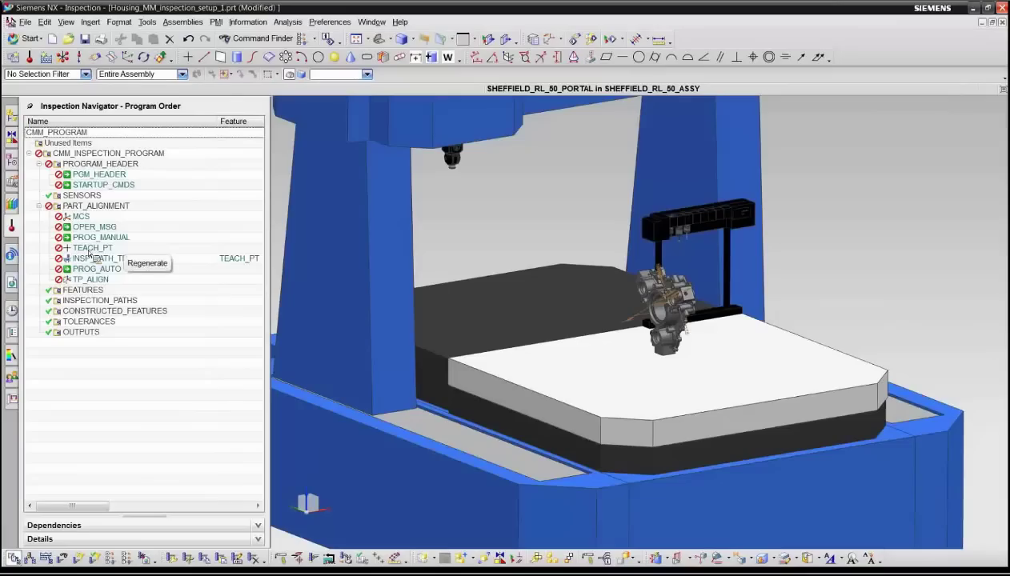
left_click(89, 250)
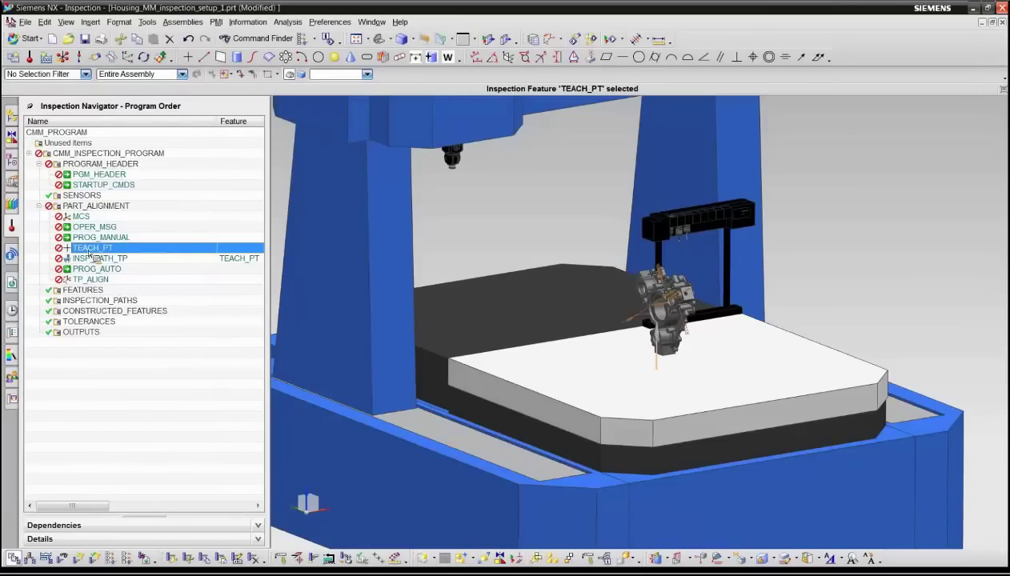
Redefine TEACH_PT at the hole edge's arc centre, projected onto the boss face instead of the floor
double_click(89, 253)
scroll(664, 330, "up", 3)
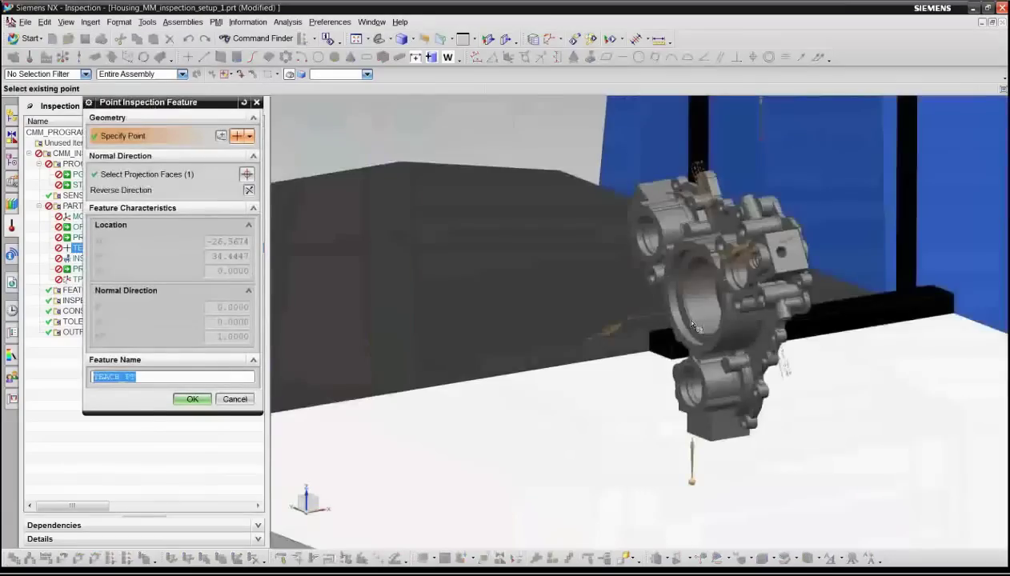
scroll(673, 320, "up", 2)
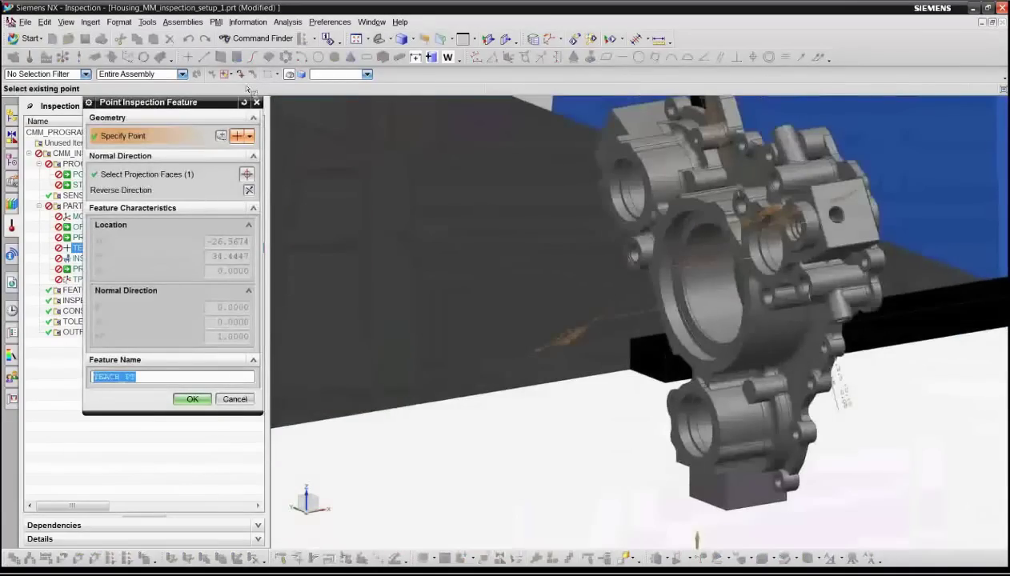
scroll(623, 265, "up", 3)
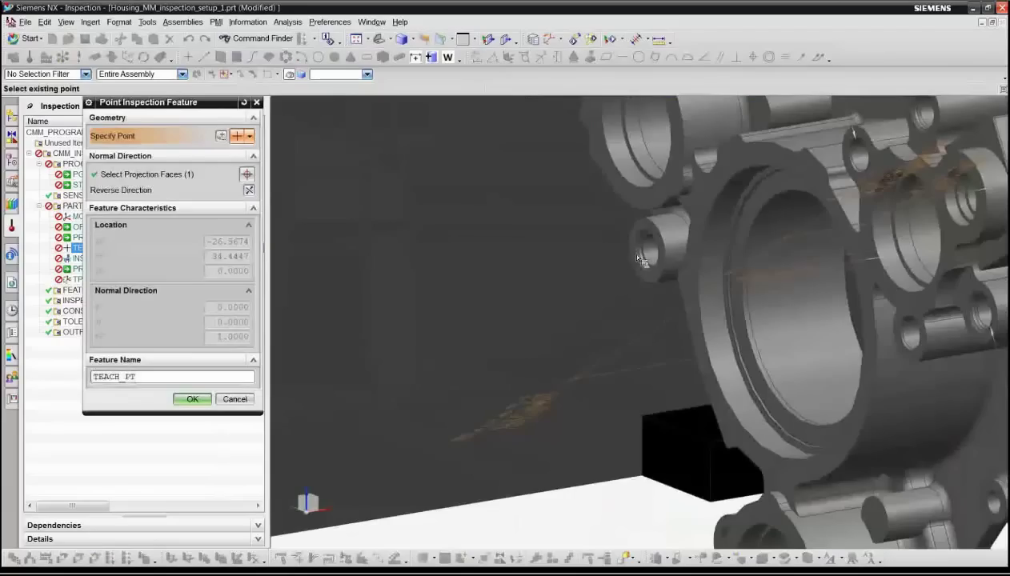
left_click(249, 136)
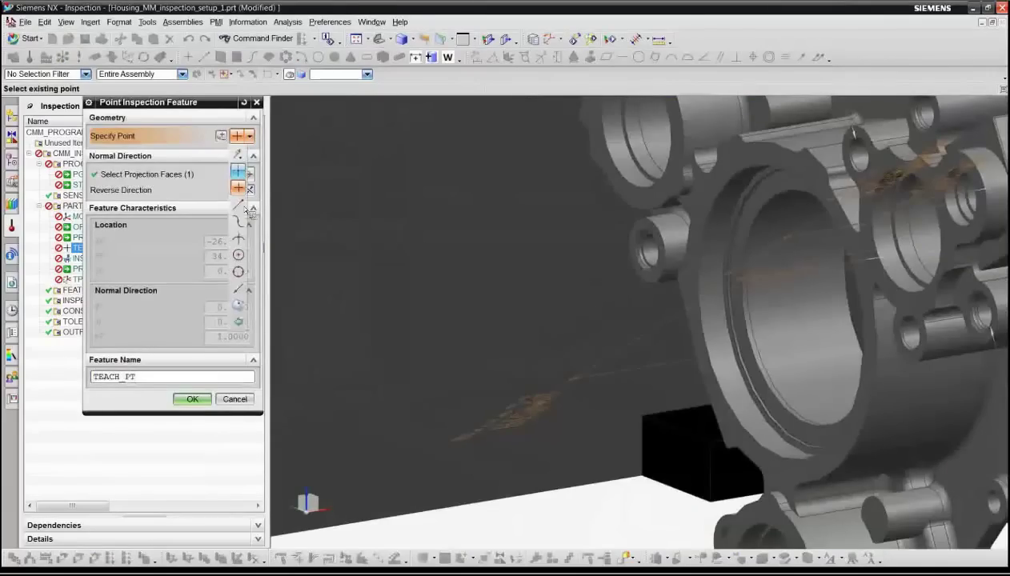
left_click(239, 254)
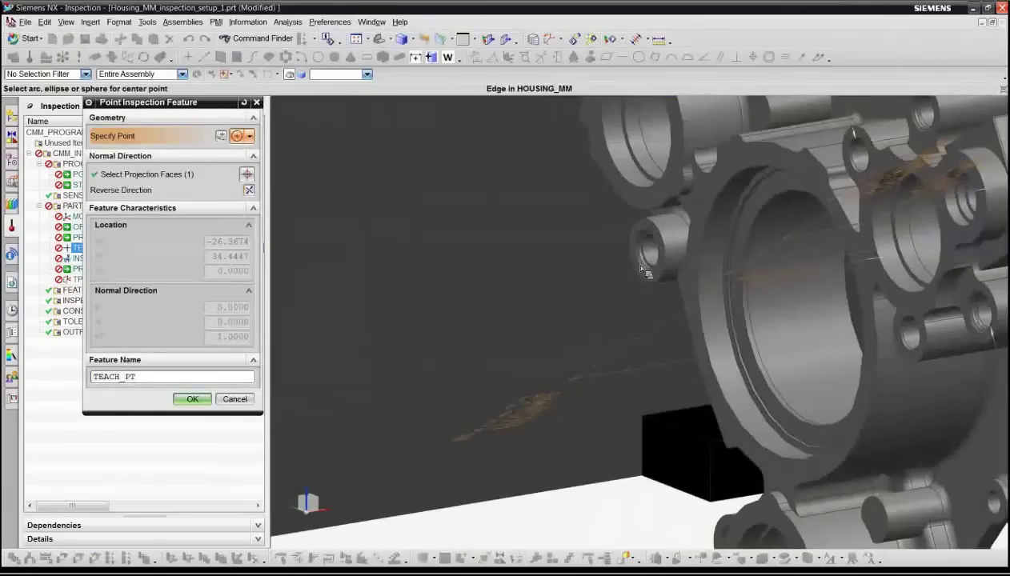
left_click(632, 261)
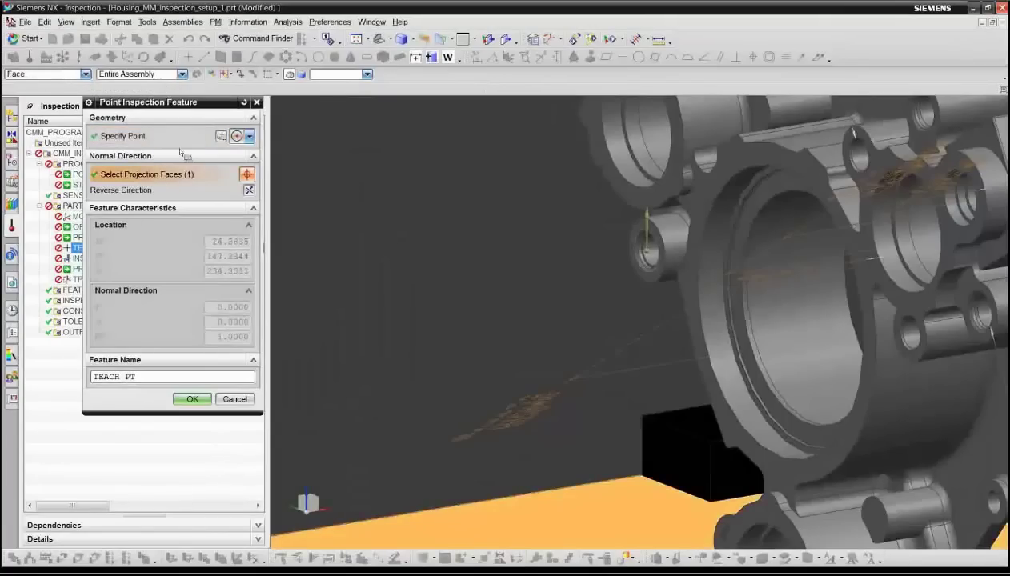
key("ctrl+shift+a")
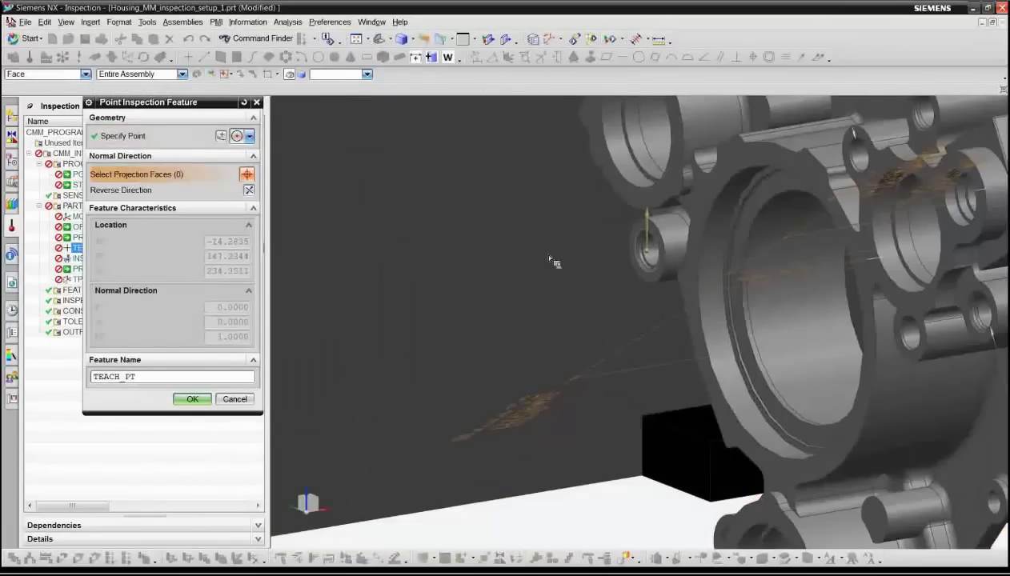
left_click(640, 276)
left_click(193, 399)
Generate and accept paths for CMM_INSPECTION_PROGRAM, then clear the selection
left_click(100, 157)
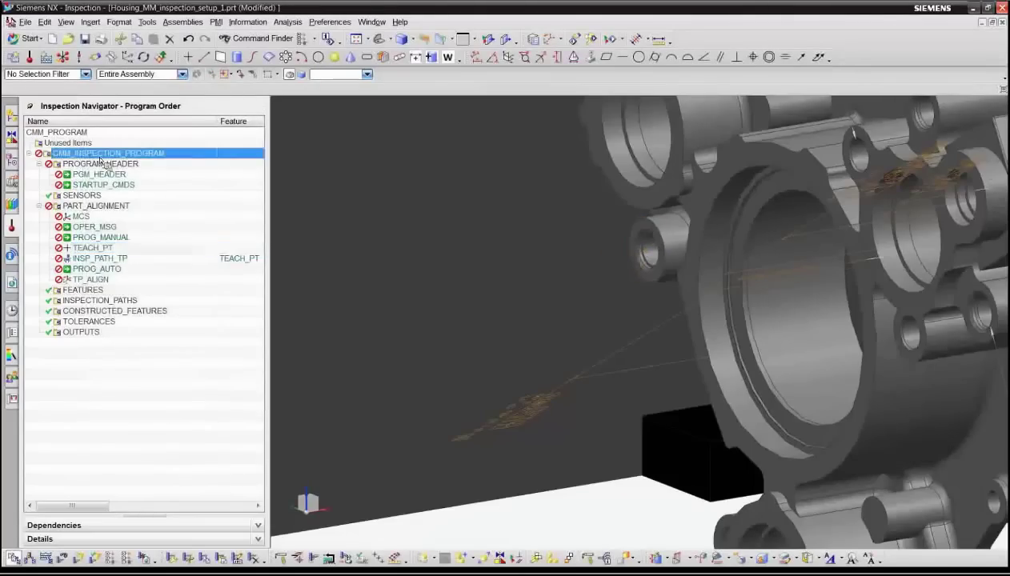
right_click(100, 160)
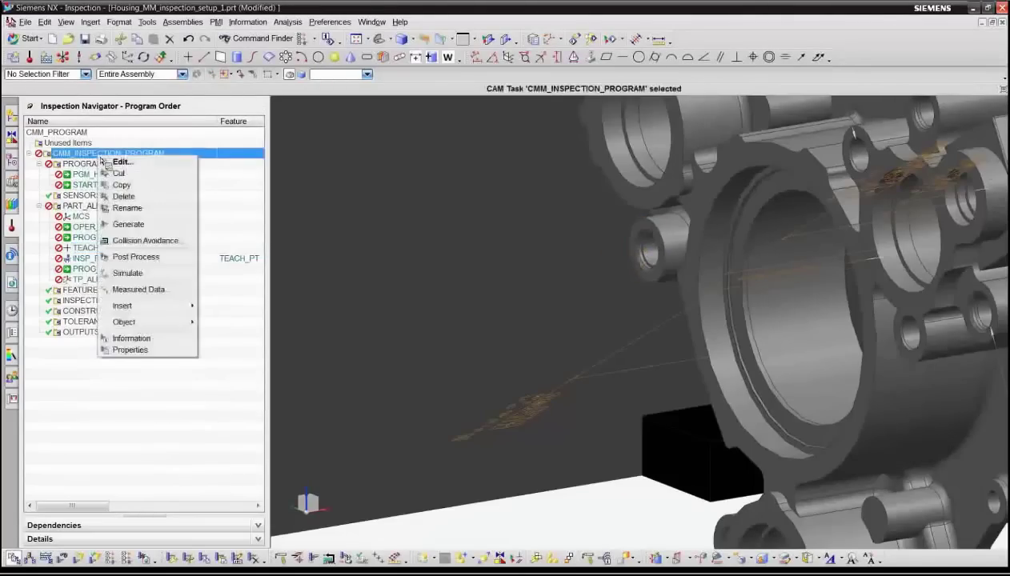
left_click(145, 224)
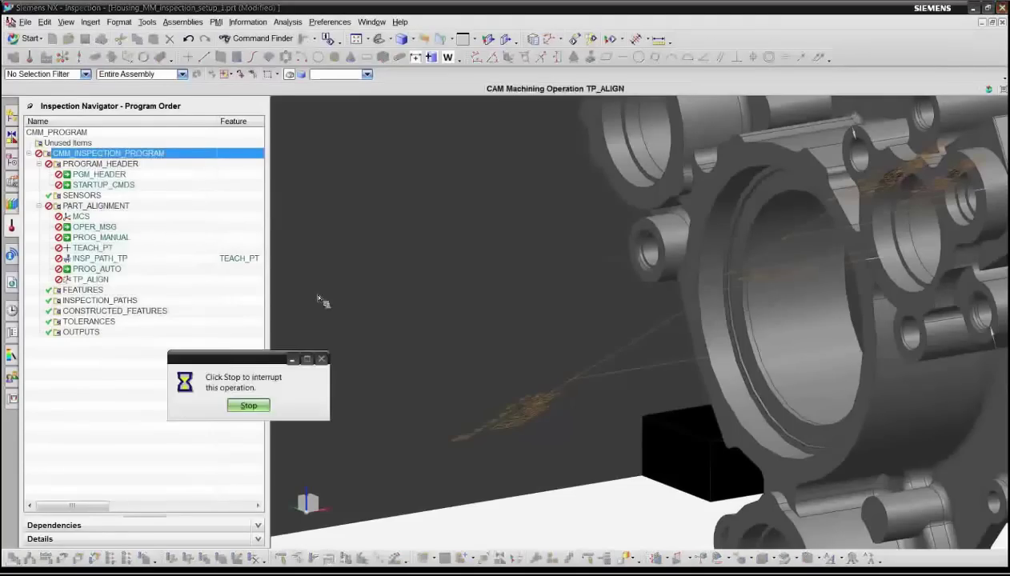
left_click(422, 352)
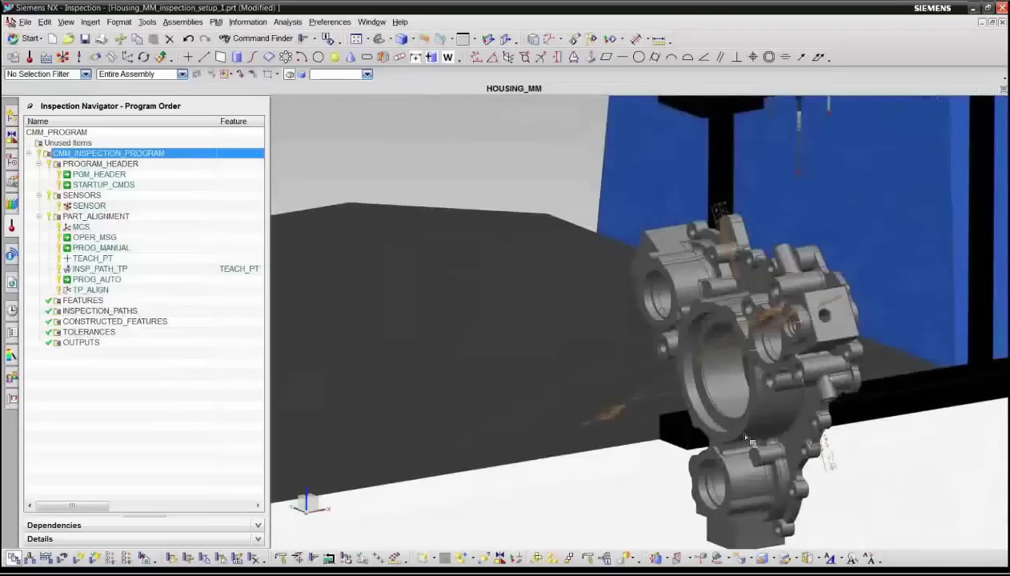
key("Escape")
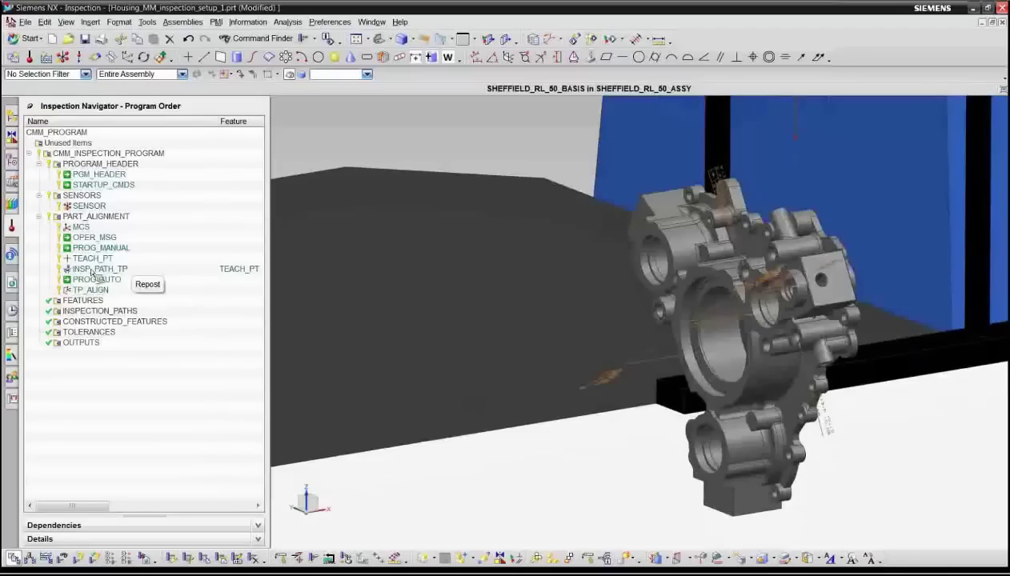
Give INSP_PATH_TP a transition safe plane 50 mm from the housing face and accept the path
left_click(172, 272)
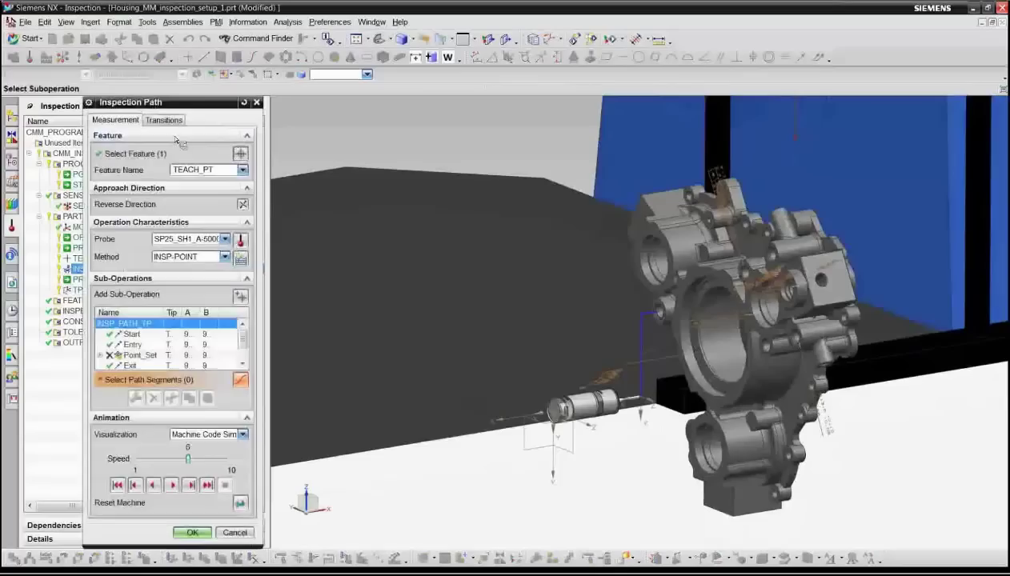
left_click(164, 121)
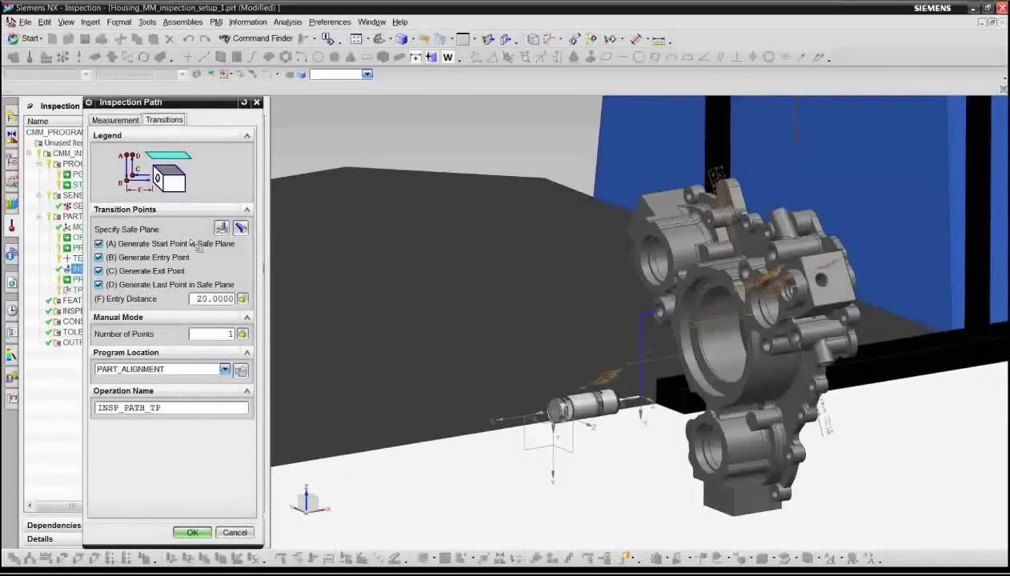
left_click(222, 229)
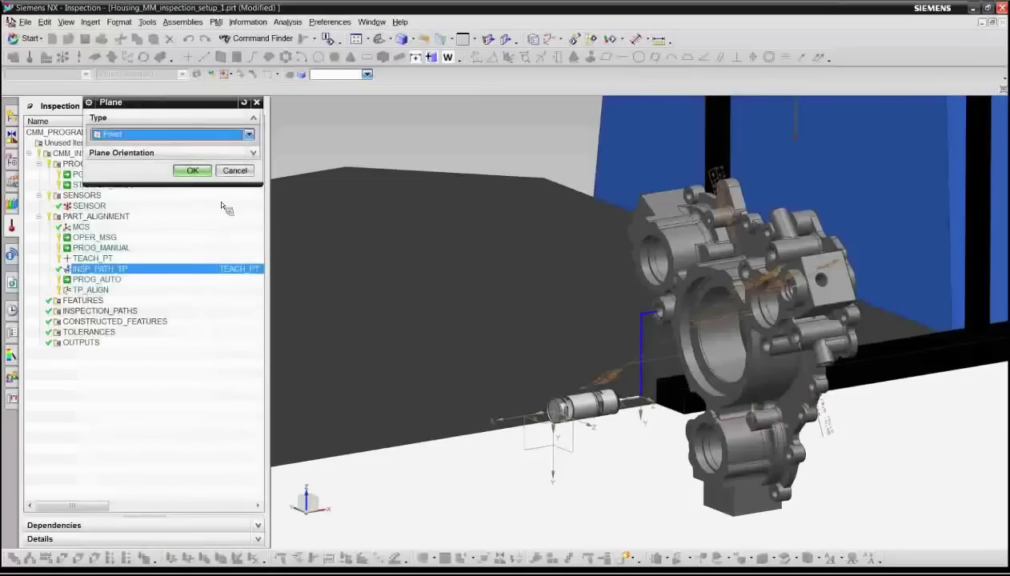
left_click(249, 135)
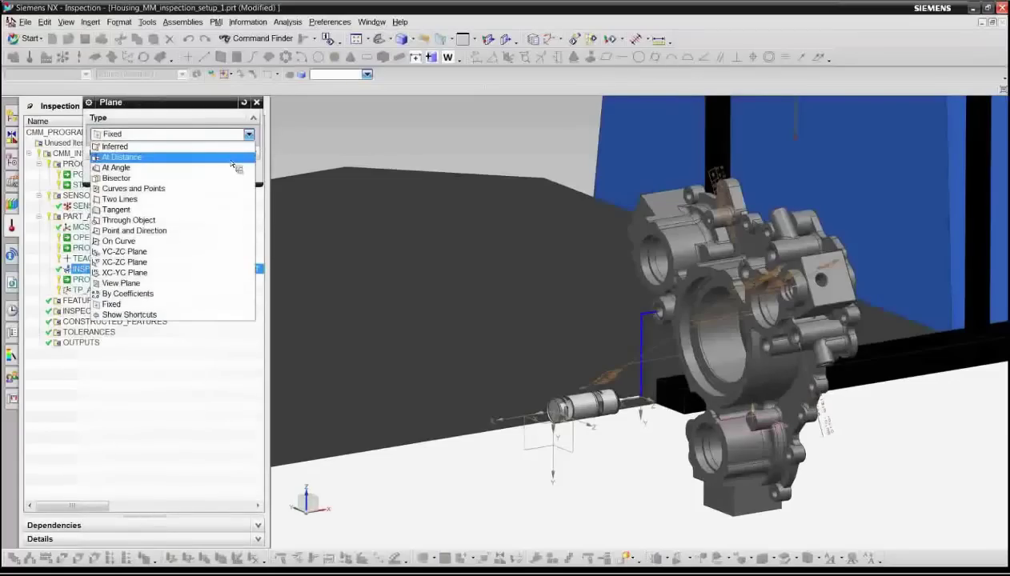
left_click(231, 157)
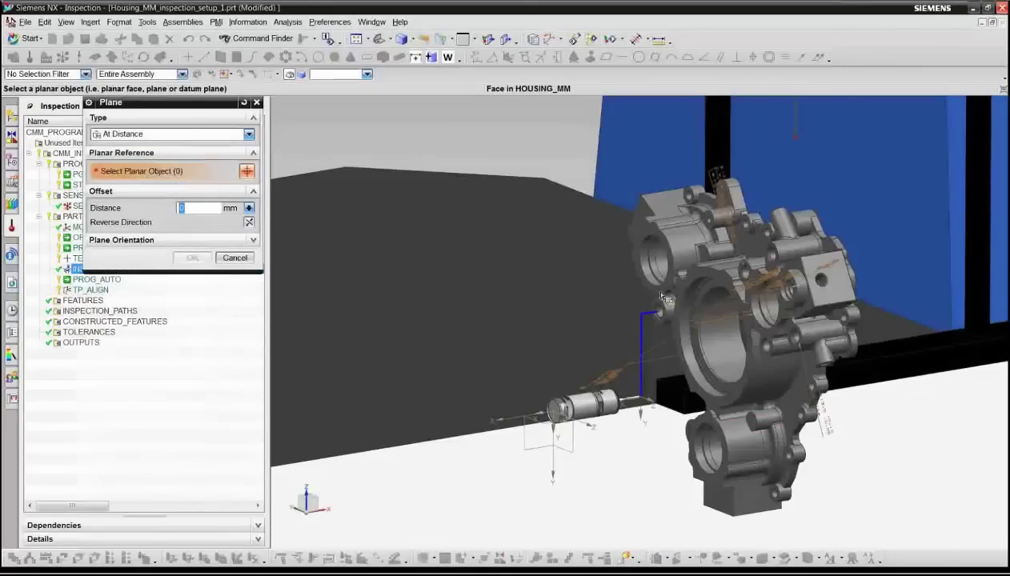
left_click(640, 285)
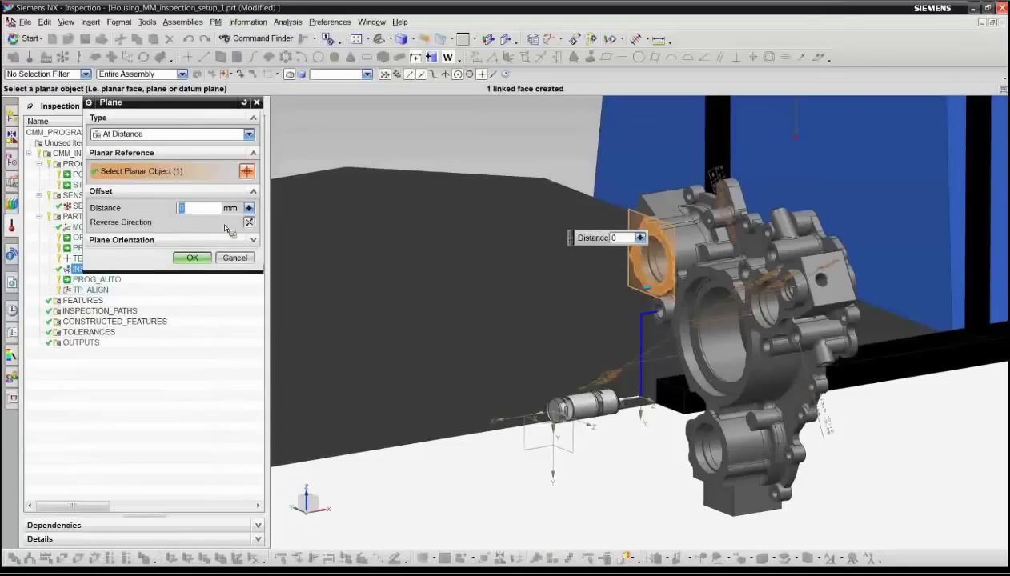
type("50")
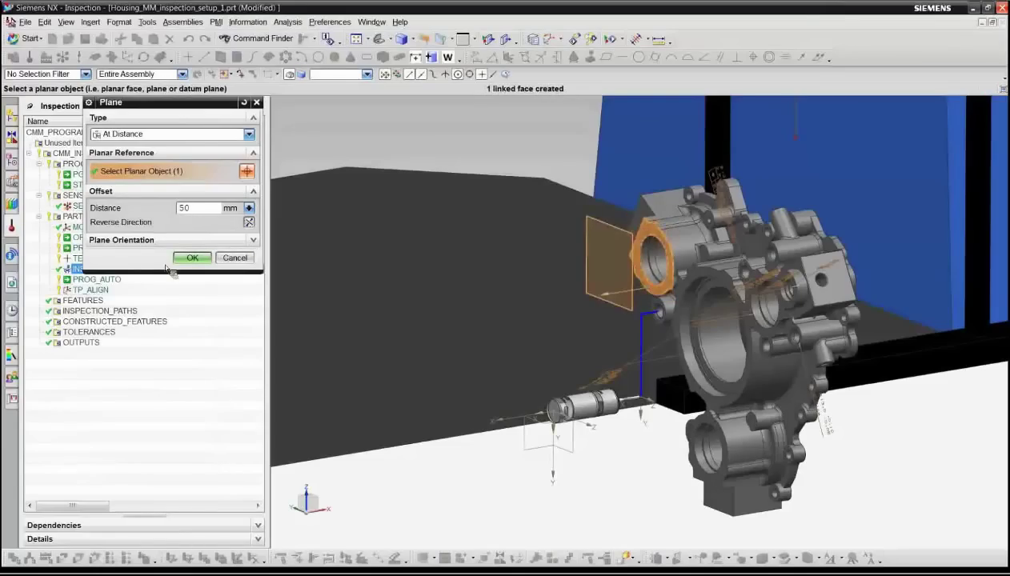
left_click(193, 259)
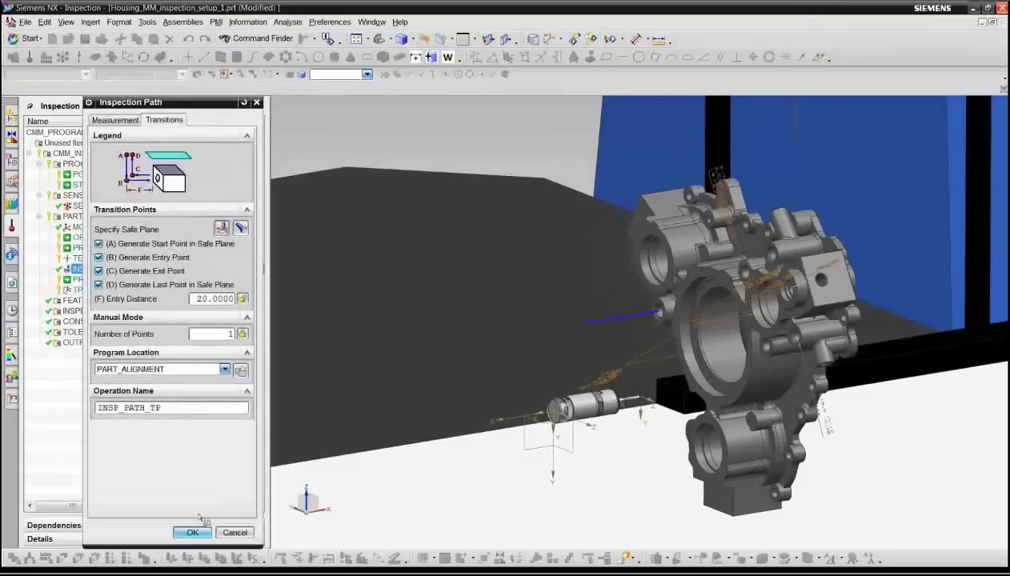
left_click(193, 532)
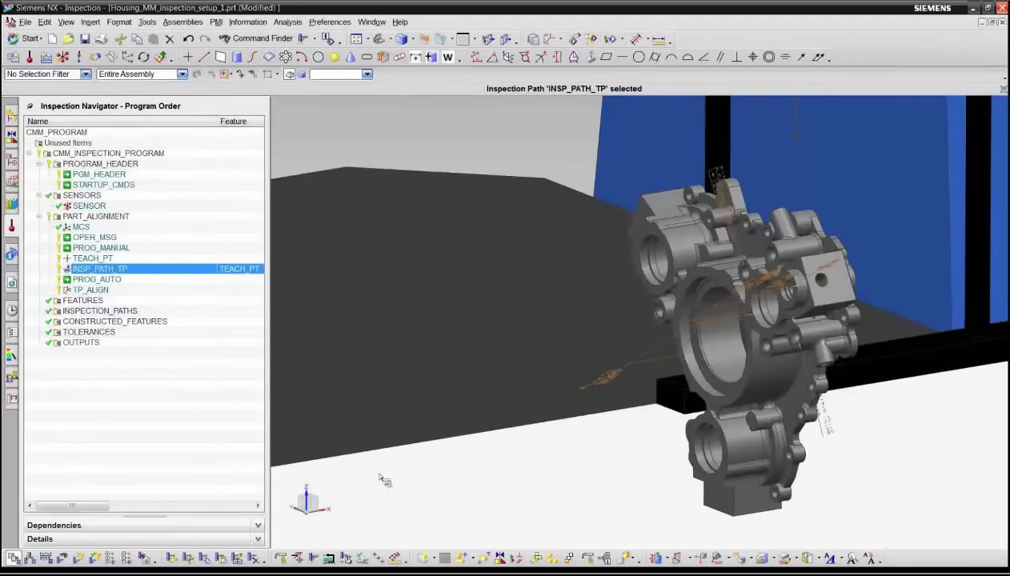
Link the part's PMI with Create Paths set to Yes and Tool set to Auto
left_click(290, 558)
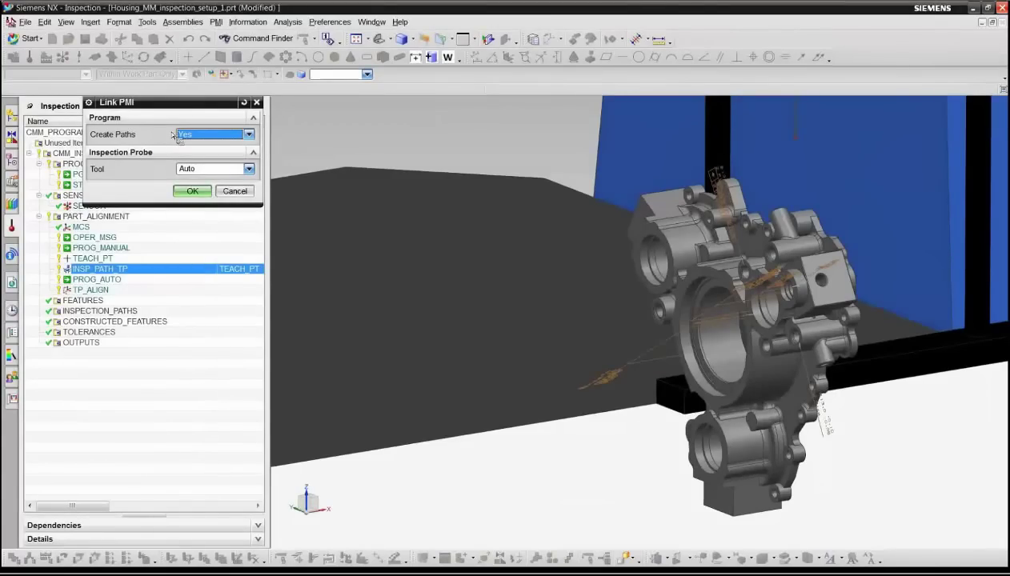
left_click(193, 191)
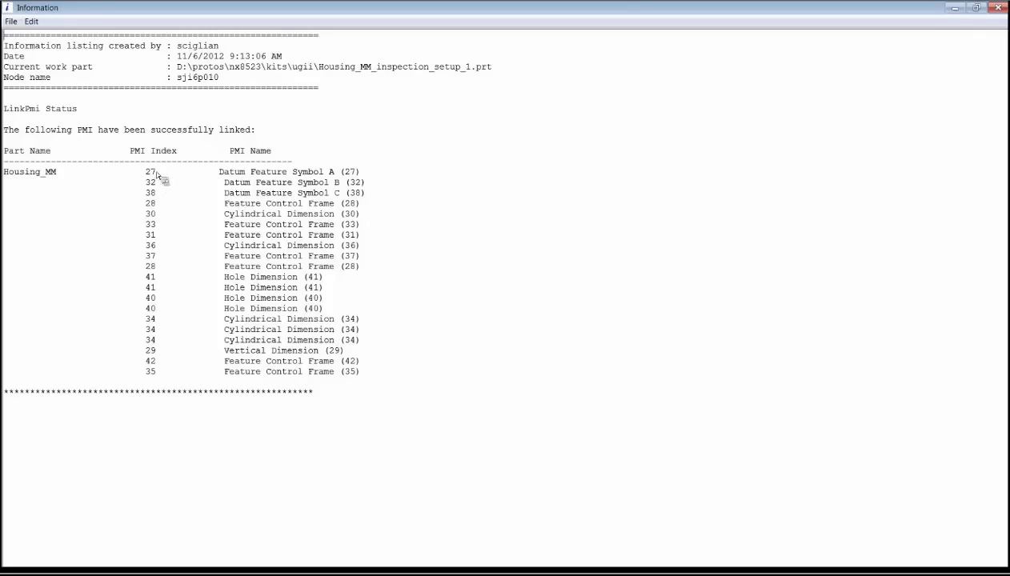
Minimise the PMI listing and inspect which holes FEATURE_CONTROL_FRAME_28 controls
left_click(978, 11)
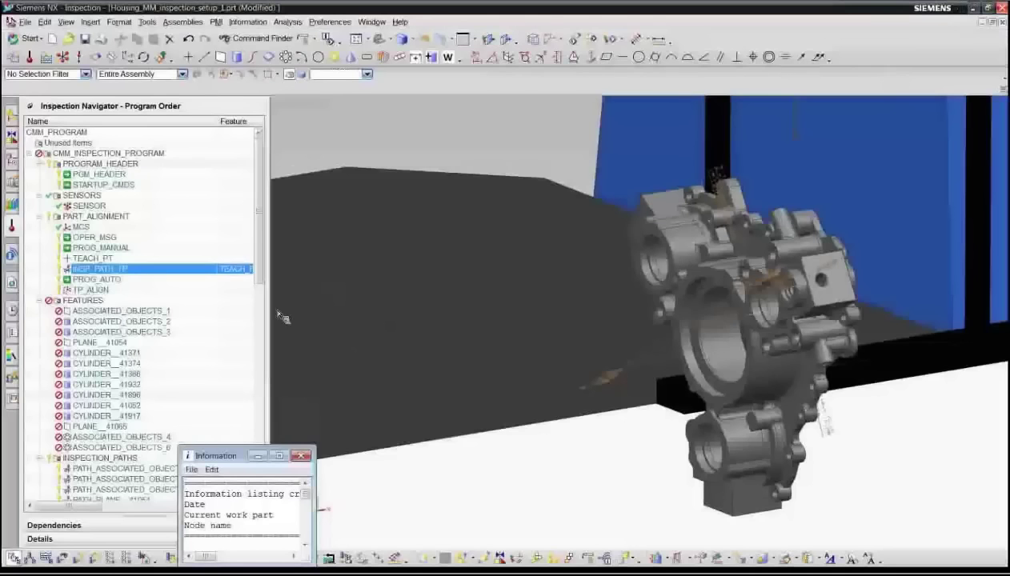
left_click_drag(258, 272, 260, 404)
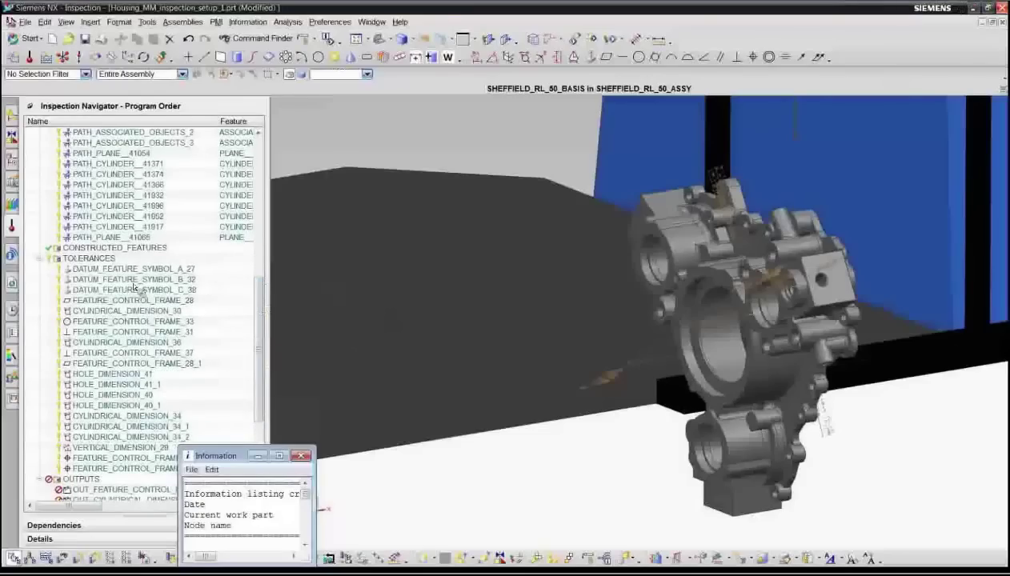
left_click(116, 300)
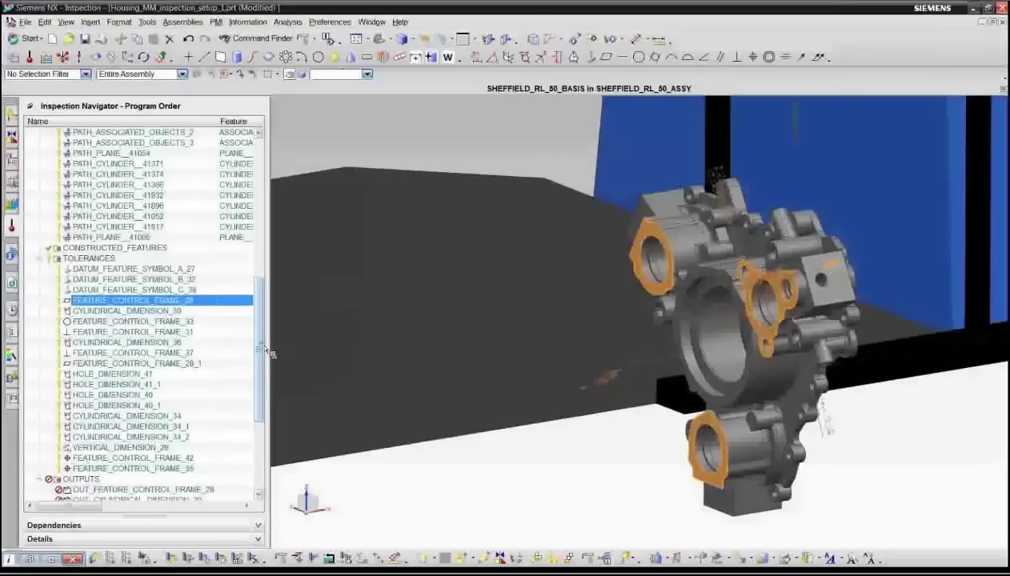
left_click_drag(260, 352, 266, 230)
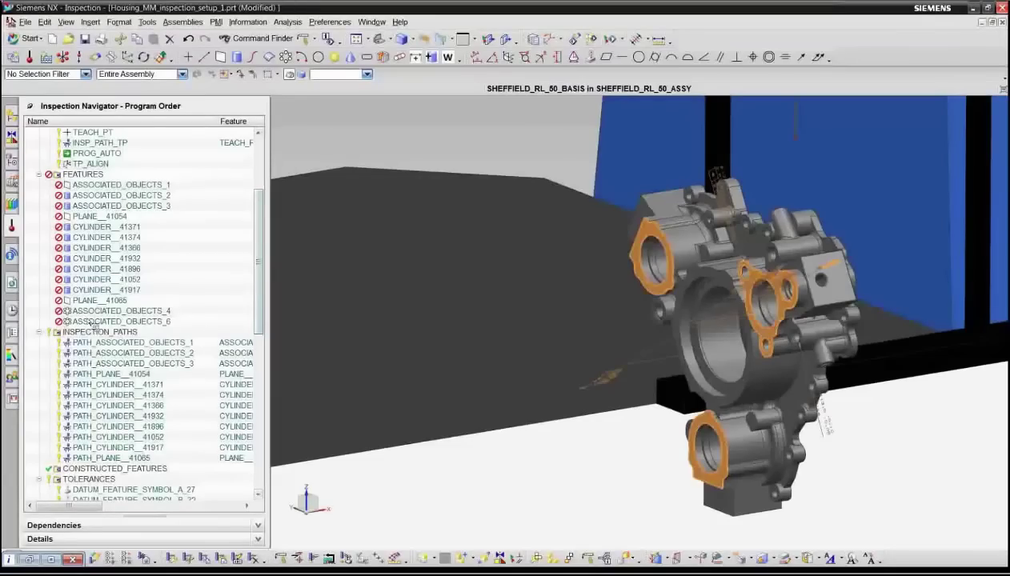
Select the 14 linked features through ASSOCIATED_OBJECTS_6 and all 12 inspection paths
left_click(112, 185)
left_click(110, 321, "shift")
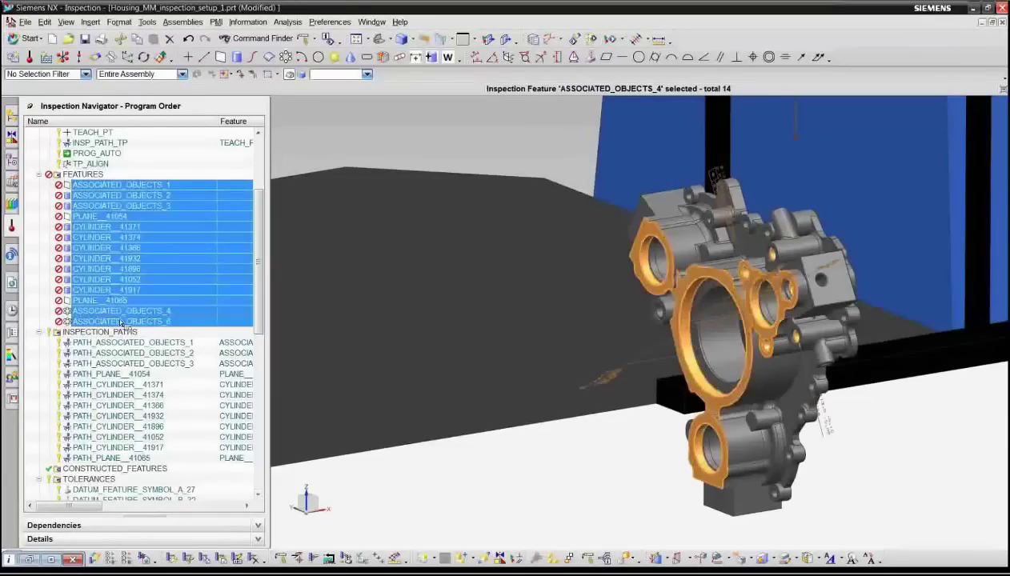
scroll(112, 324, "down", 1)
left_click(120, 311)
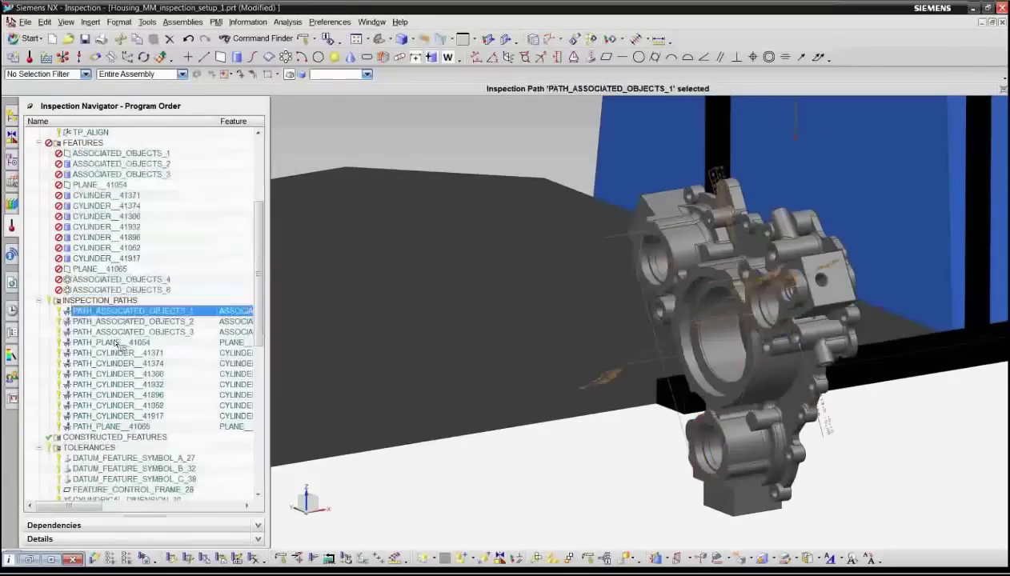
left_click(108, 417, "shift")
Generate and accept paths for the whole CMM_INSPECTION_PROGRAM
scroll(158, 382, "down", 7)
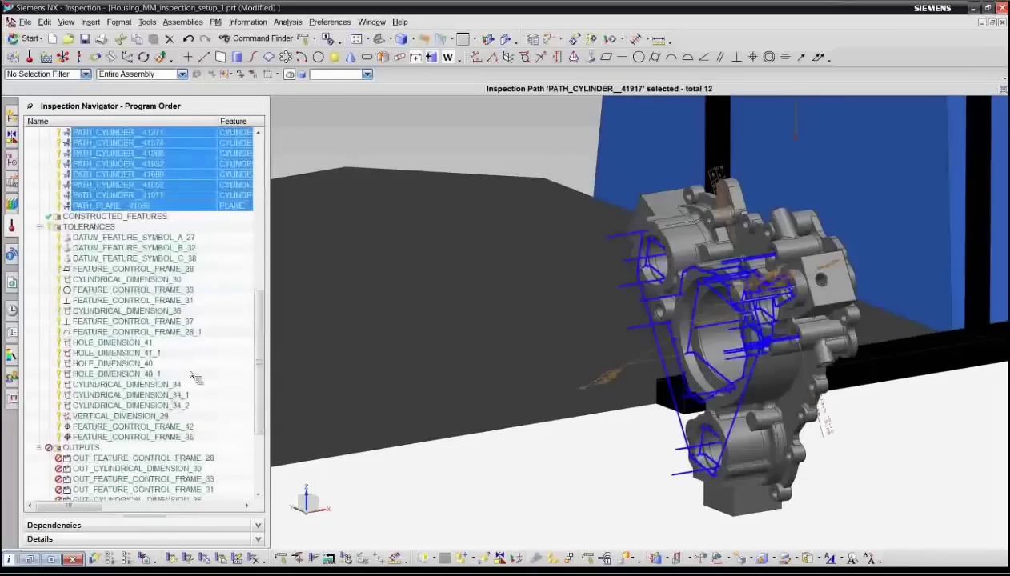
left_click_drag(260, 410, 258, 254)
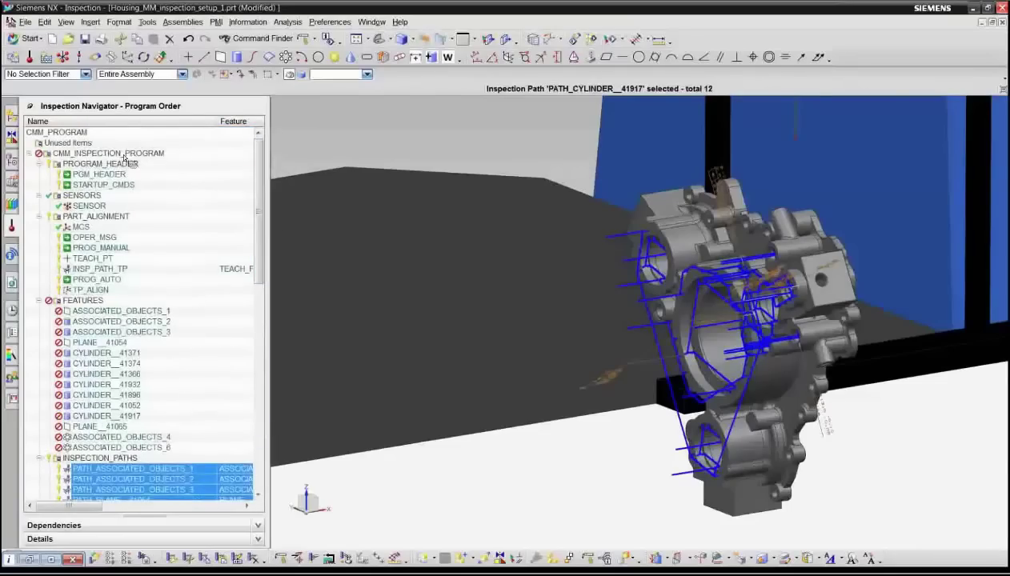
left_click(124, 154)
right_click(124, 158)
left_click(152, 224)
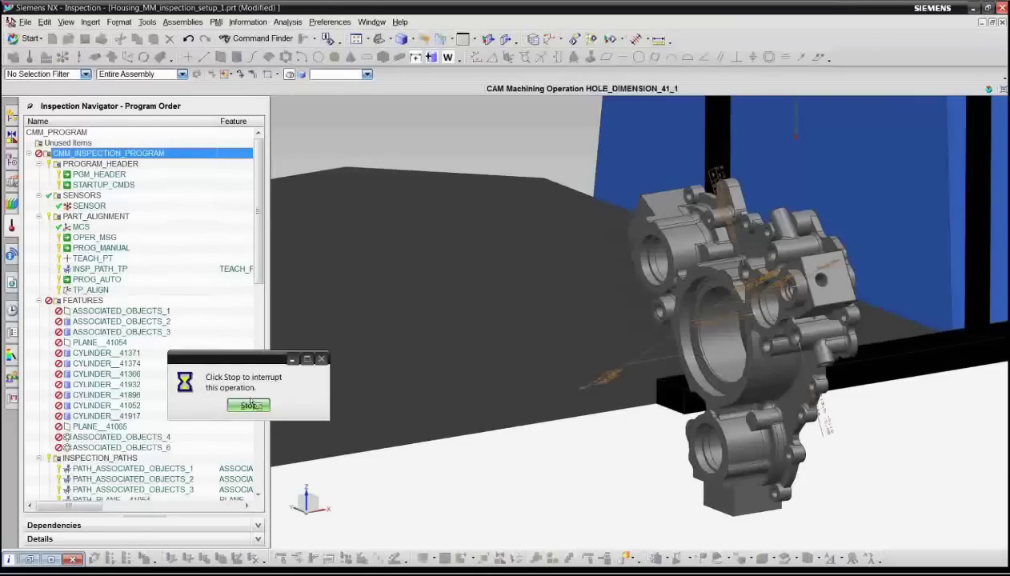
left_click(450, 346)
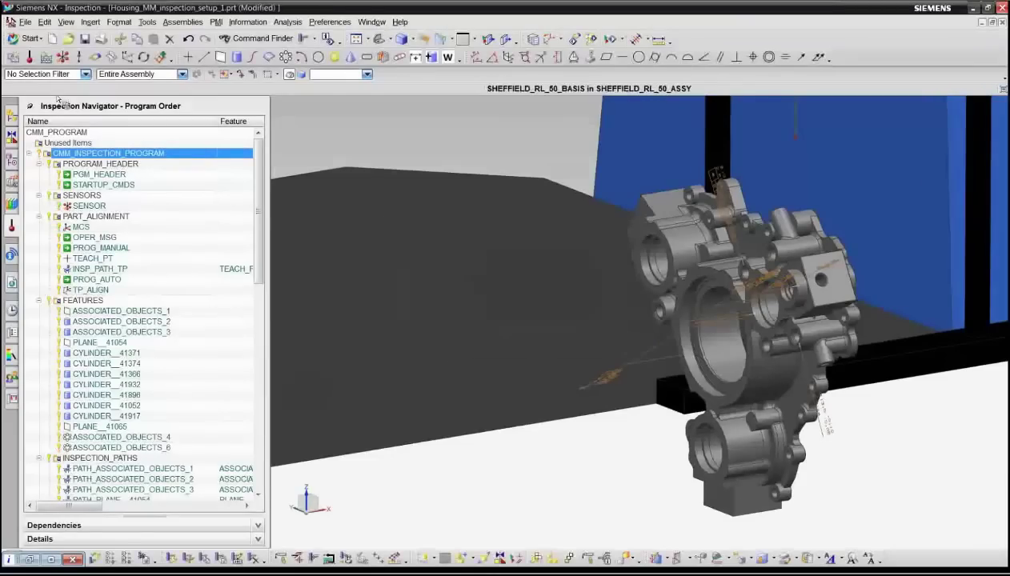
Start a simulation of the inspection program and bring up its options
right_click(95, 153)
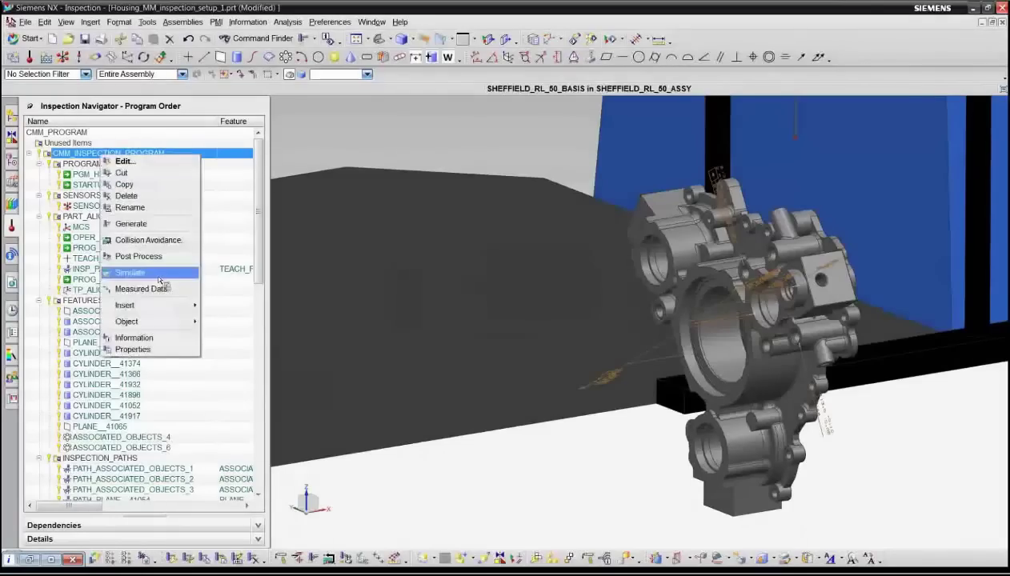
left_click(132, 270)
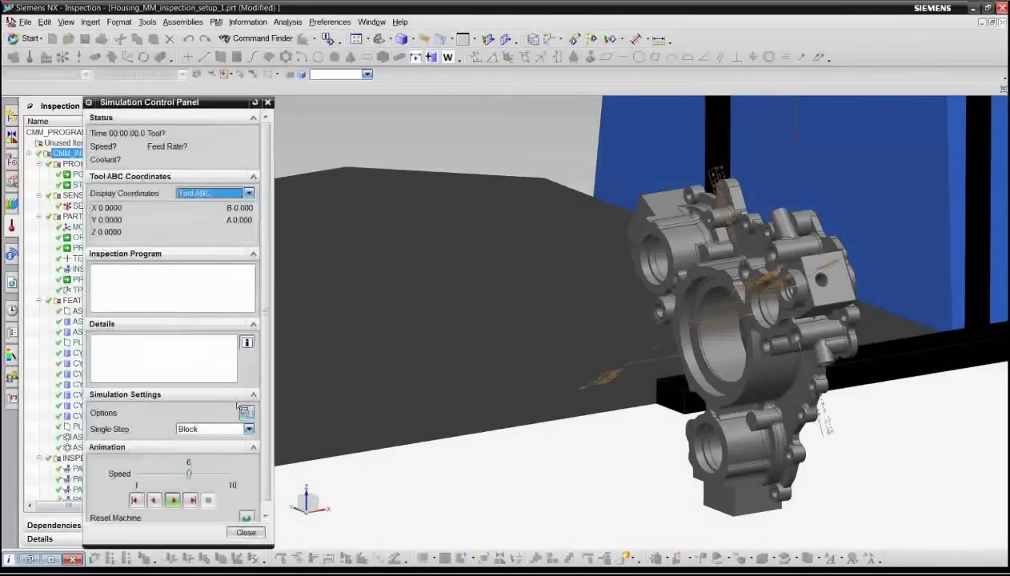
left_click(247, 411)
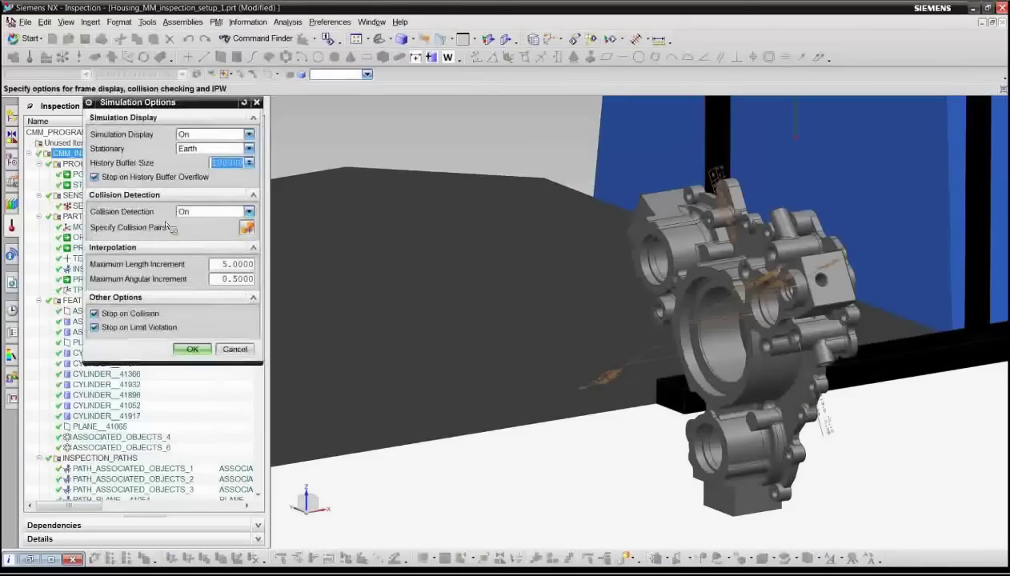
Add a Class _TOOL versus Class _PART collision pair and accept the simulation options
left_click(248, 230)
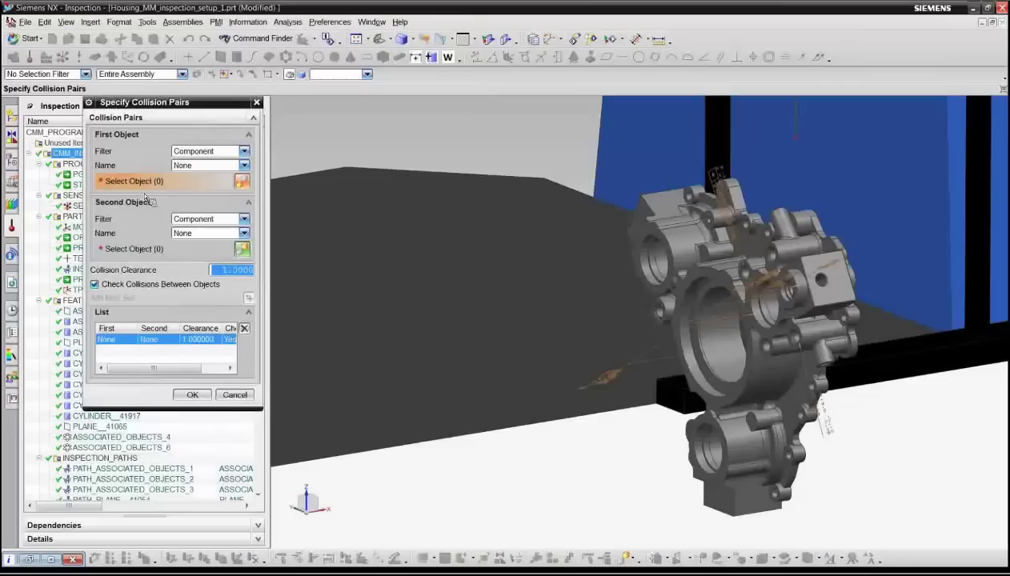
left_click(245, 151)
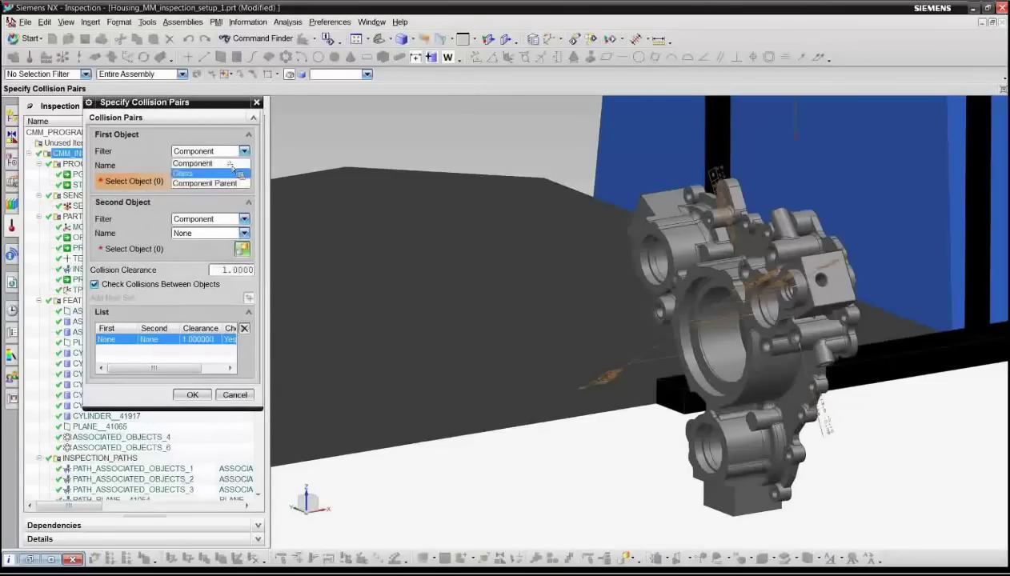
left_click(238, 171)
left_click(244, 165)
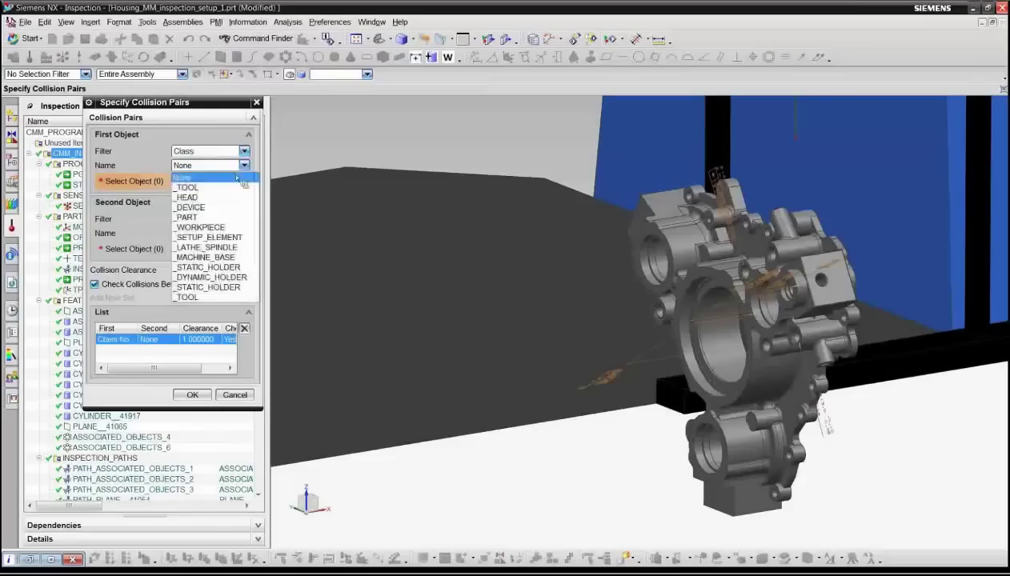
left_click(200, 294)
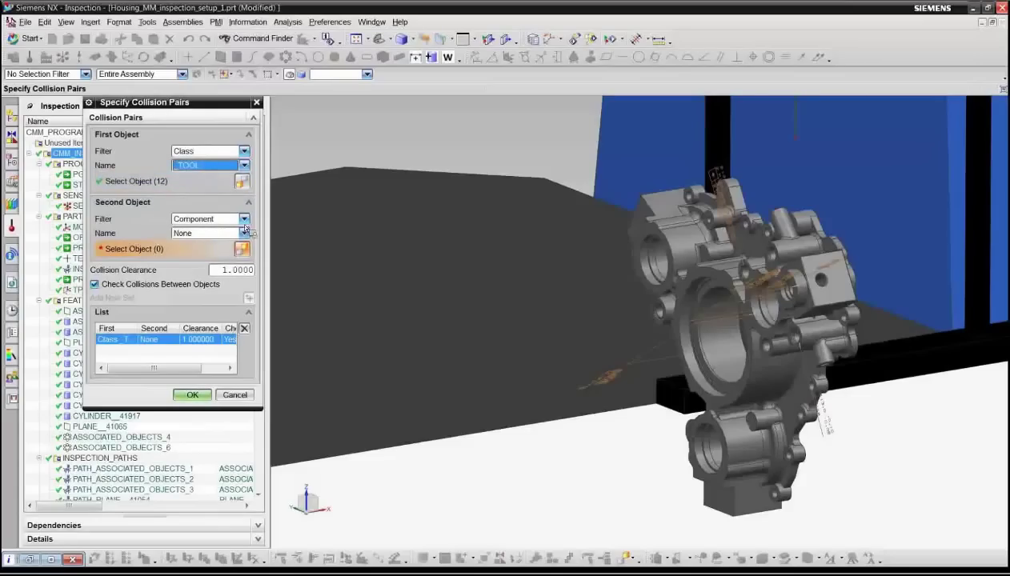
left_click(244, 219)
left_click(232, 237)
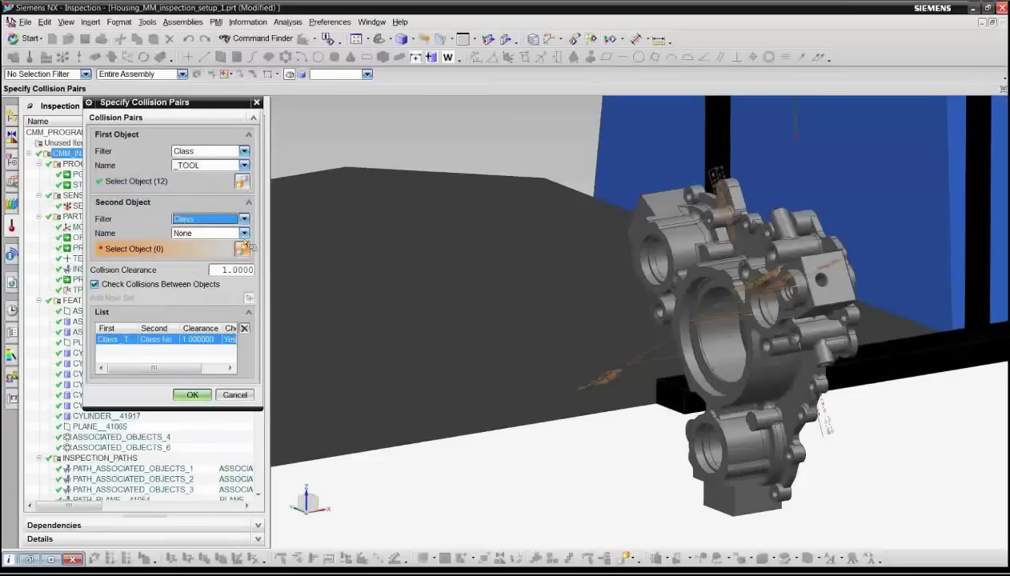
left_click(244, 233)
left_click(233, 285)
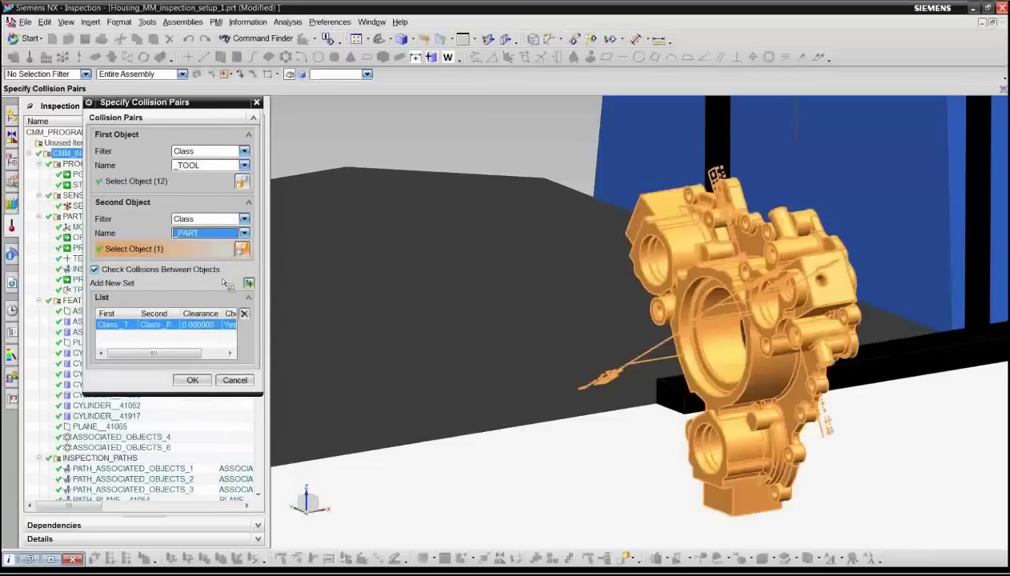
scroll(296, 336, "down", 4)
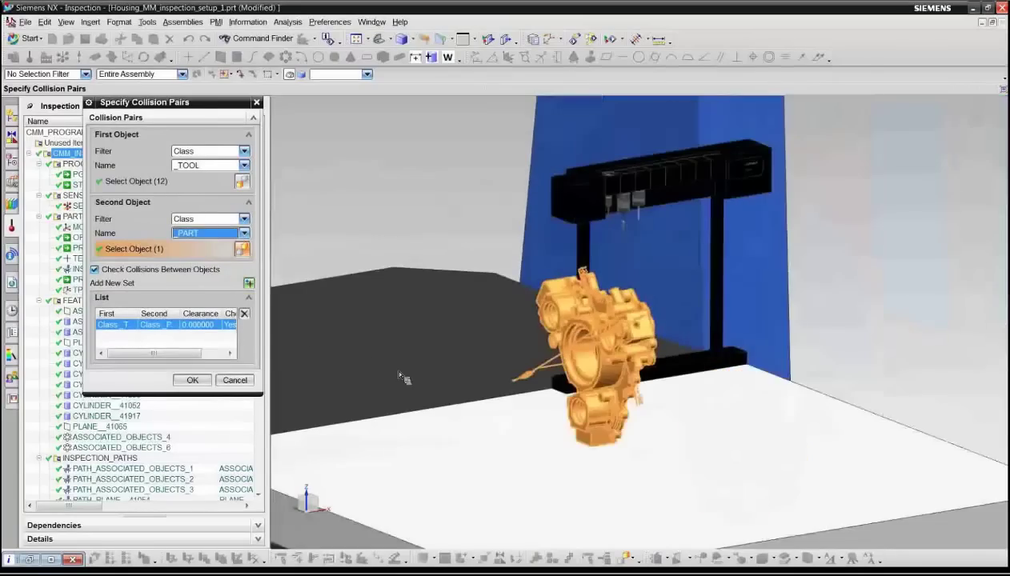
left_click(200, 385)
left_click(192, 352)
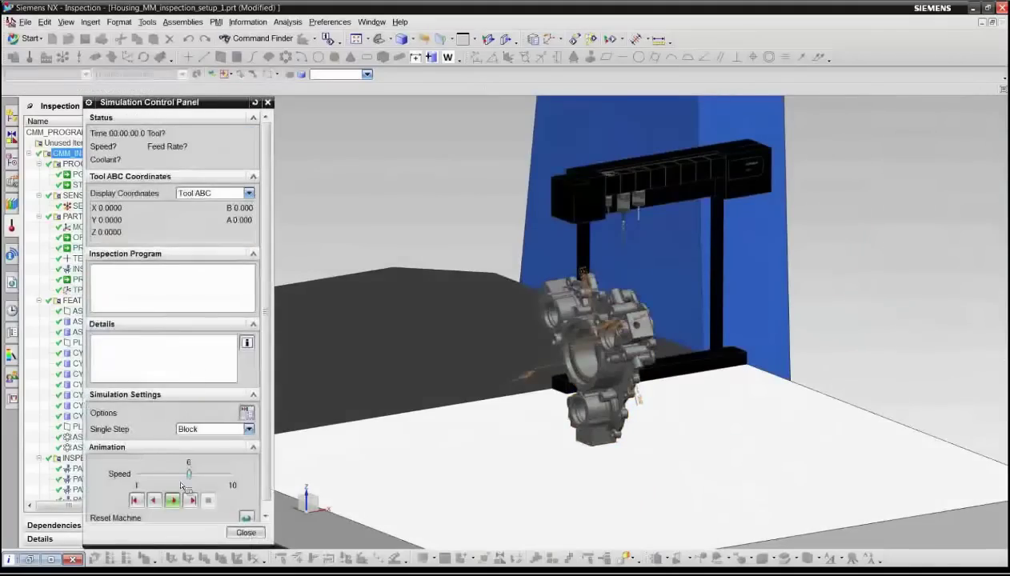
Play the inspection simulation through to ENDFIL, then close the Simulation Control Panel
left_click(174, 502)
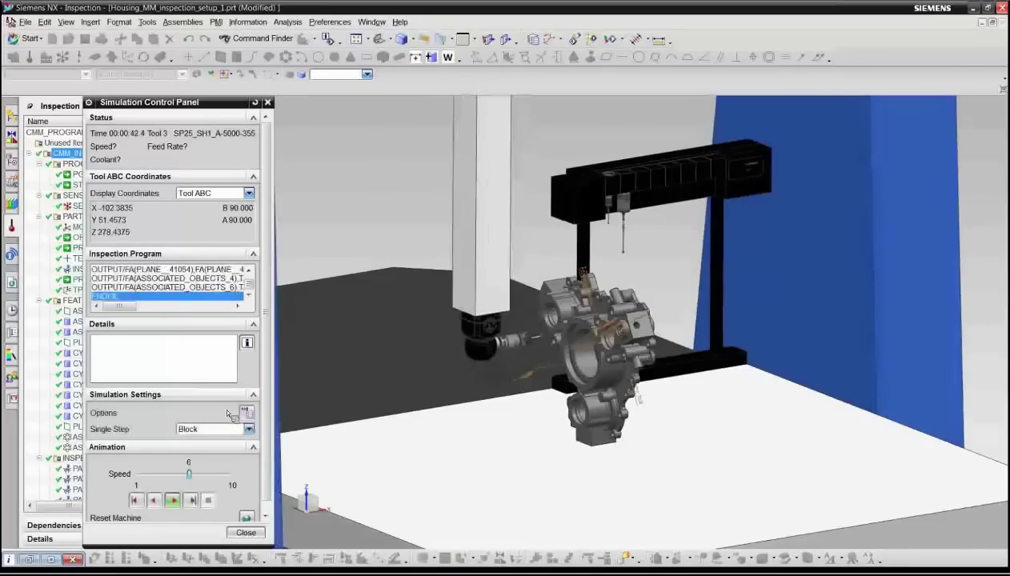
left_click(247, 534)
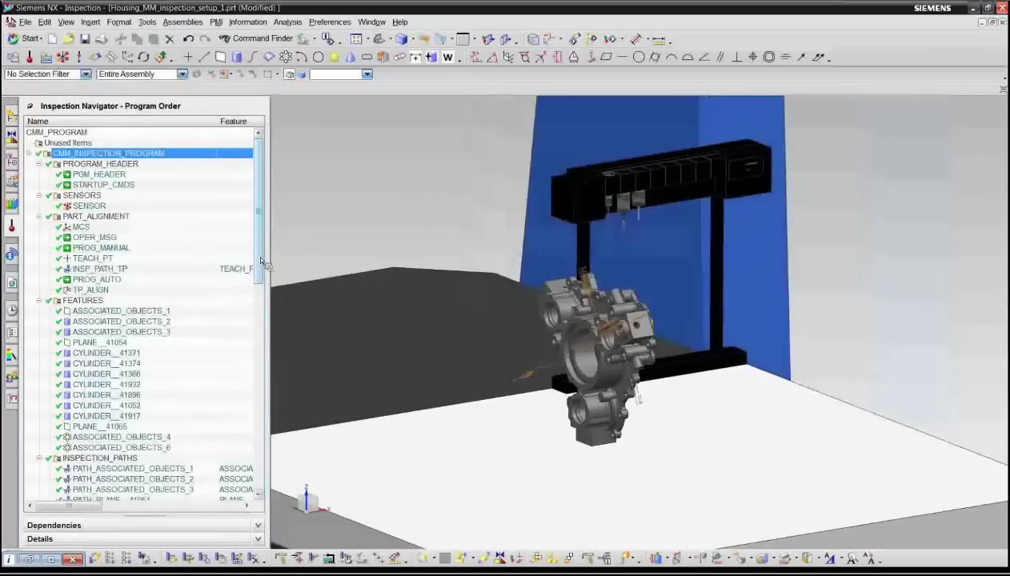
Open Postprocess for the inspection program with DMIS 5.2, dmi extension and List Output on
right_click(100, 154)
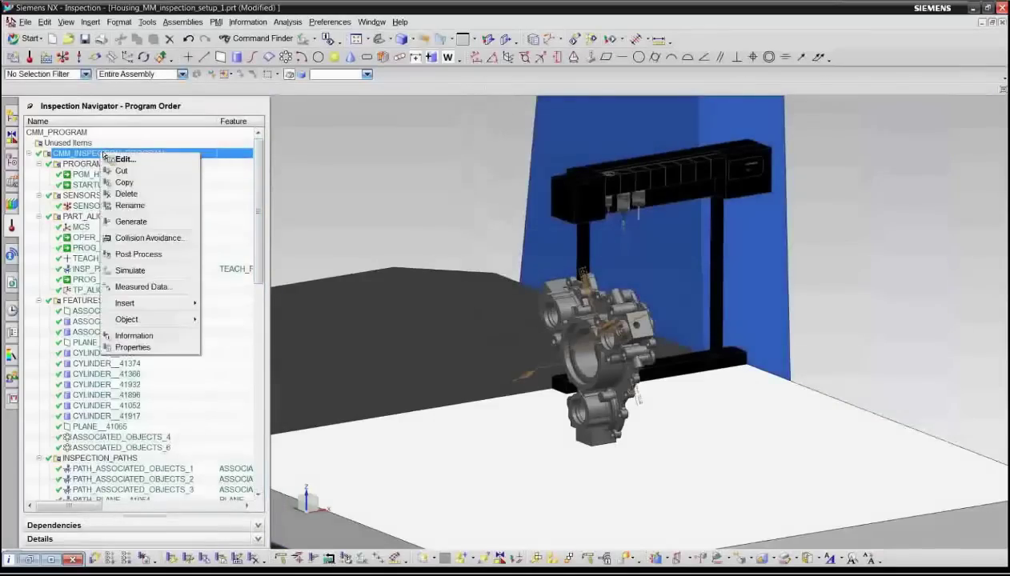
left_click(140, 253)
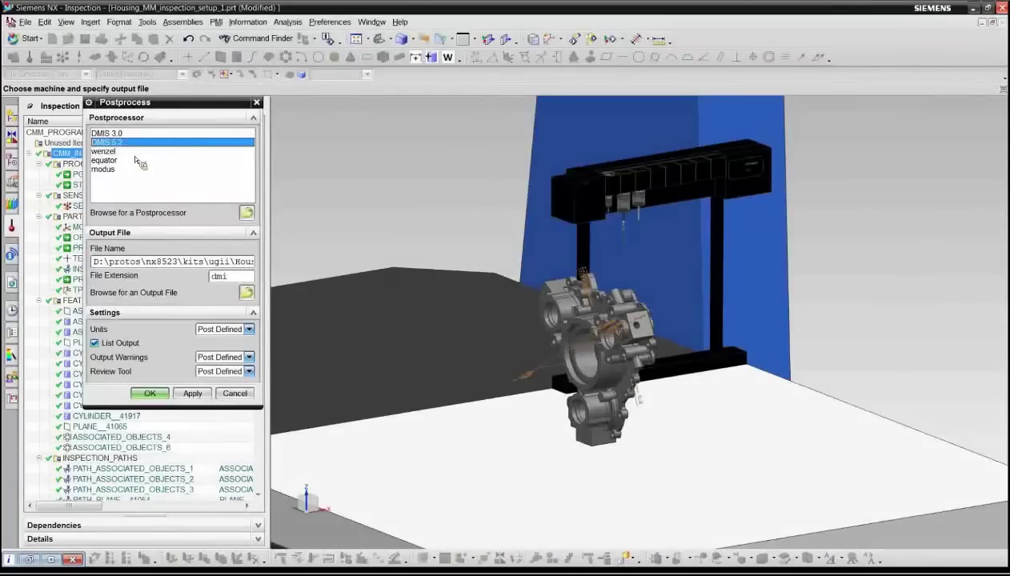
left_click(117, 135)
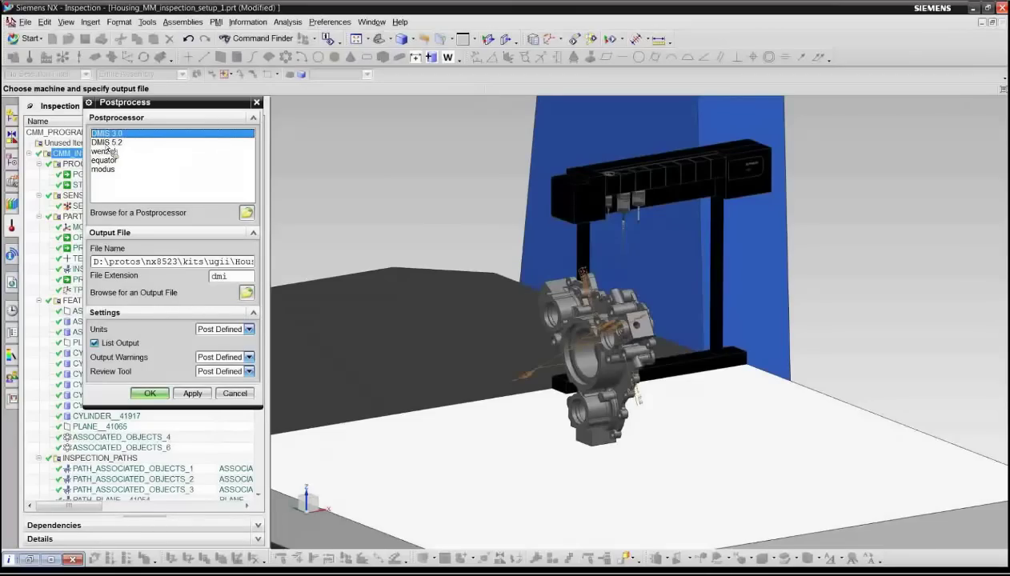
left_click(108, 144)
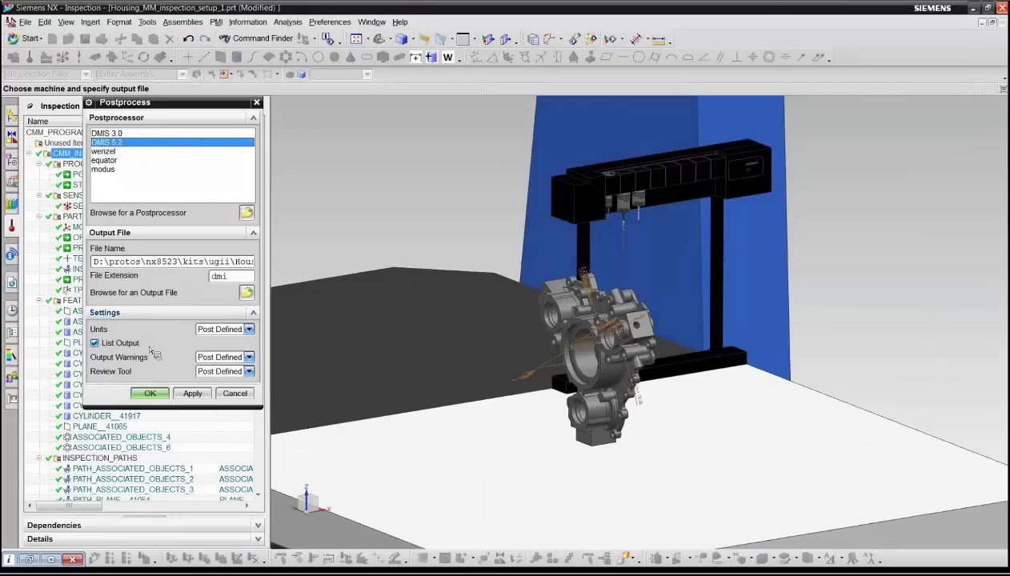
Post-process into a 319-line DMIS listing ending with ENDFIL and review it
left_click(150, 394)
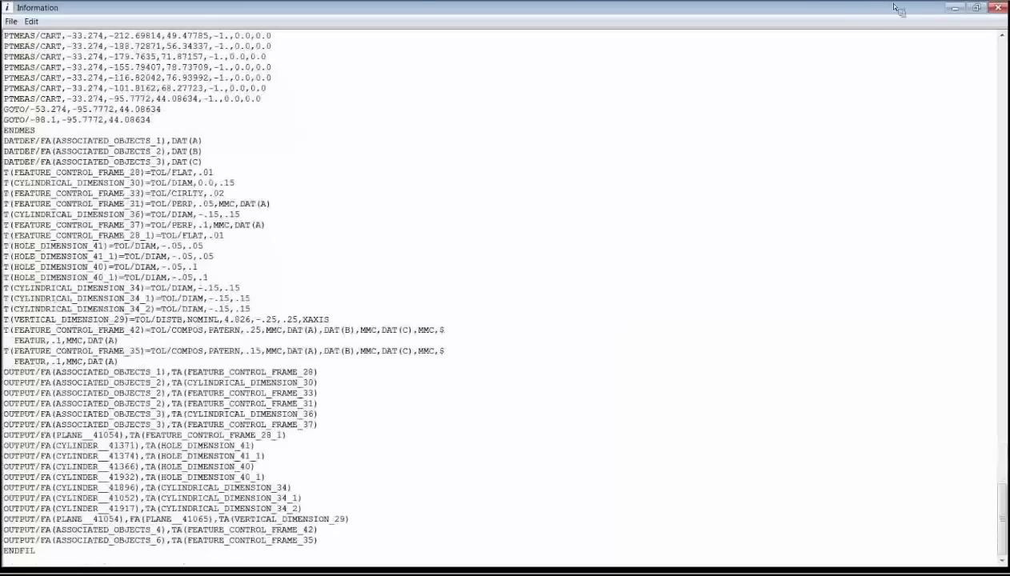
Close the DMIS listing and reopen HP_buffer_disk.prt from the History tab
left_click(997, 8)
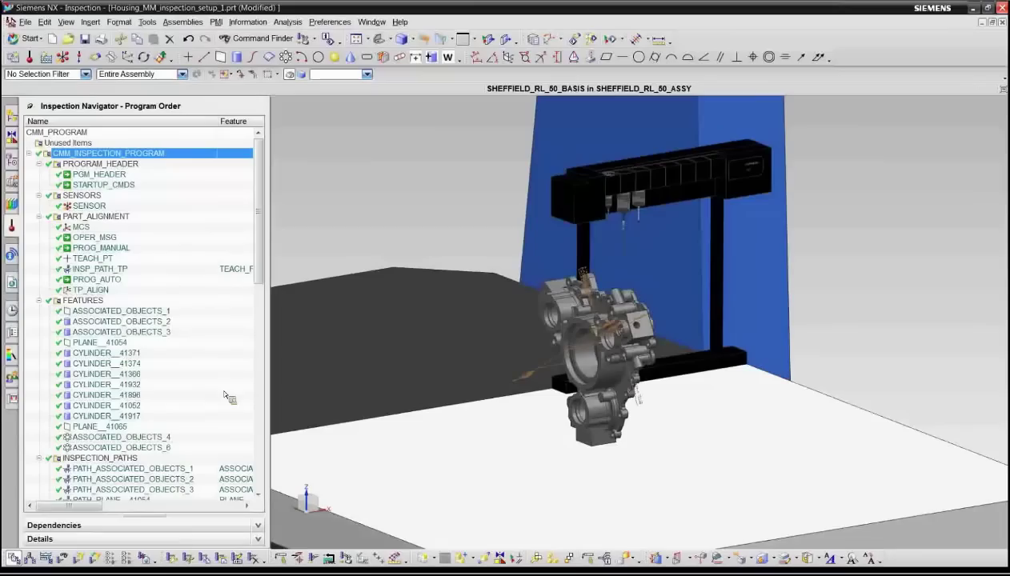
left_click(12, 310)
left_click(69, 258)
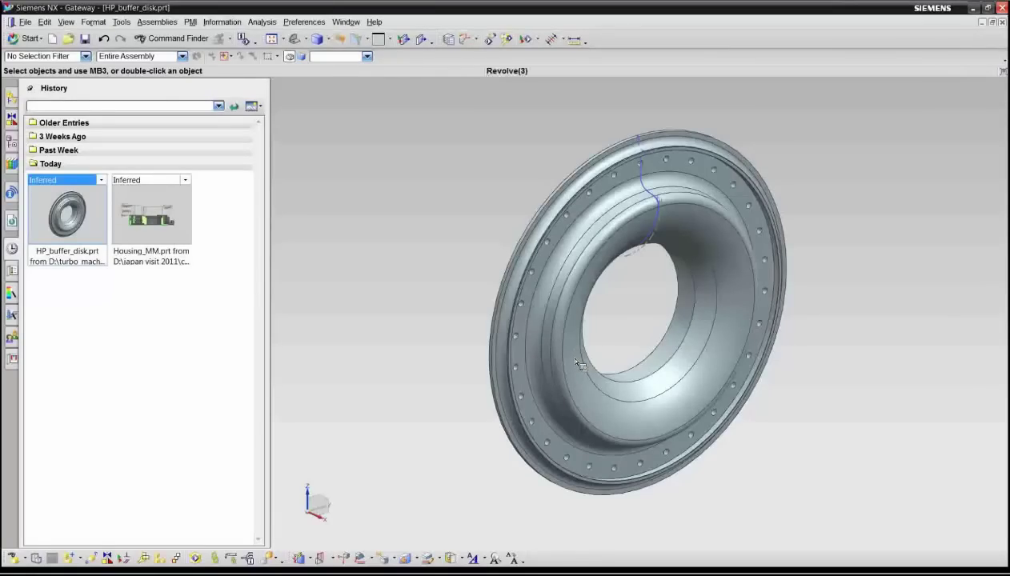
Create HP_buffer_disk_inspection_setup_1 from the millimetre MBG Sheffield template, keeping millimetre part units
middle_click_drag(576, 360, 568, 350)
left_click(52, 39)
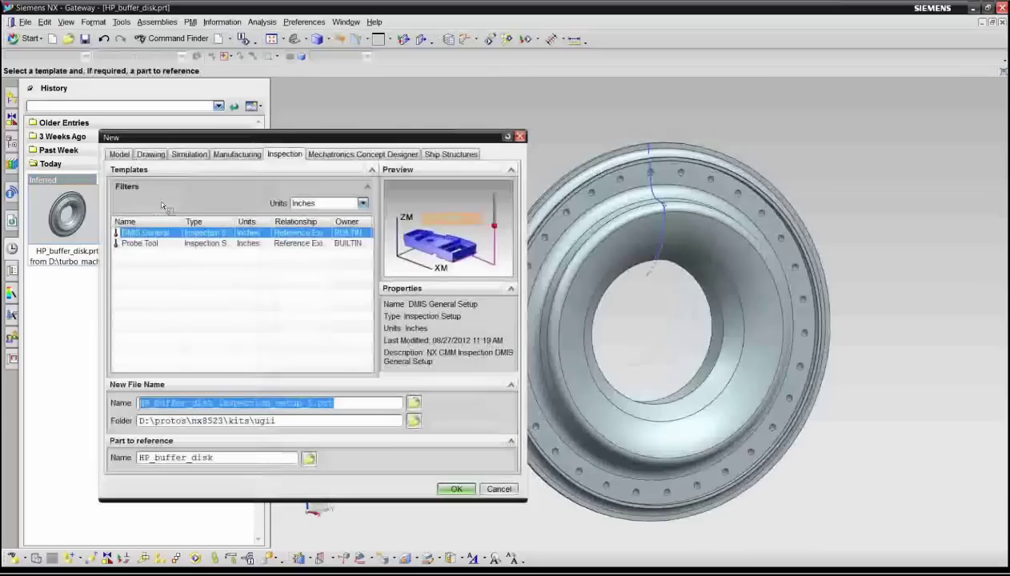
left_click(363, 204)
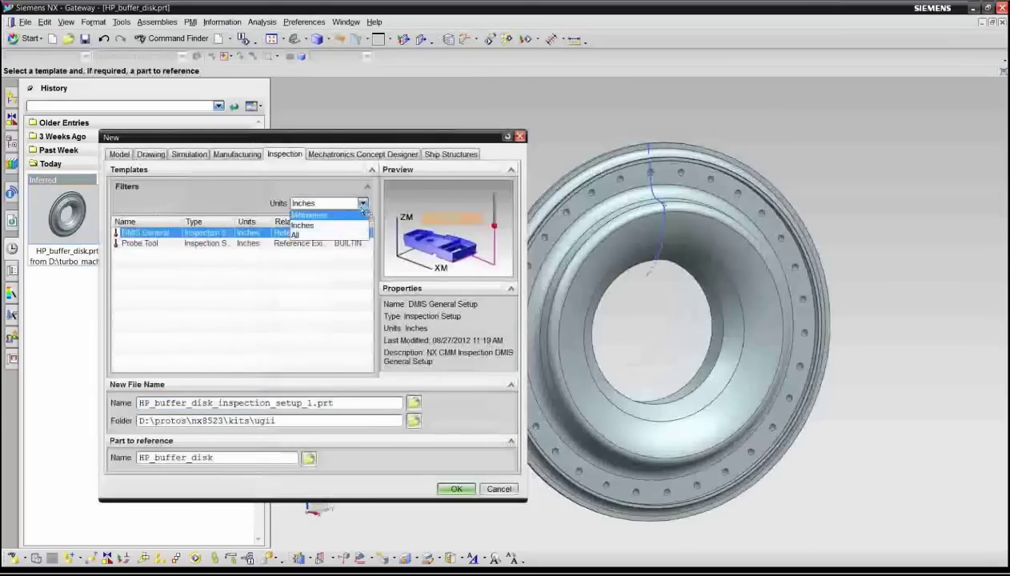
left_click(354, 216)
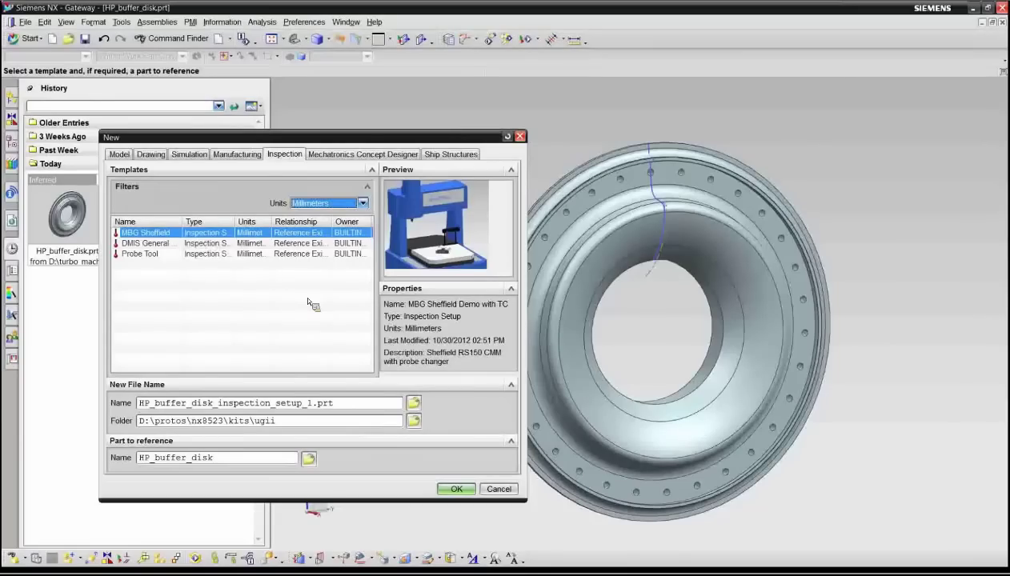
left_click(457, 489)
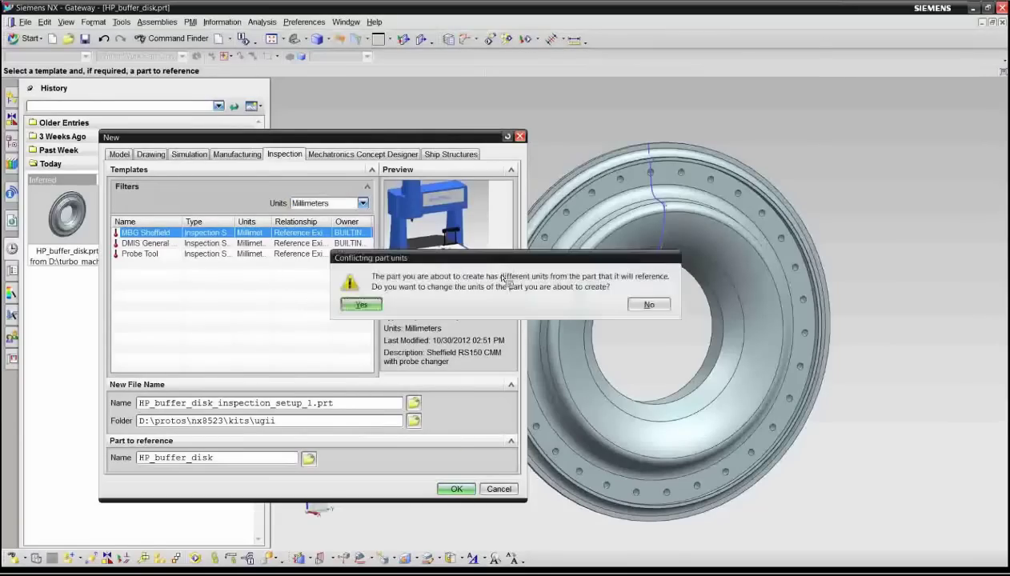
left_click(649, 305)
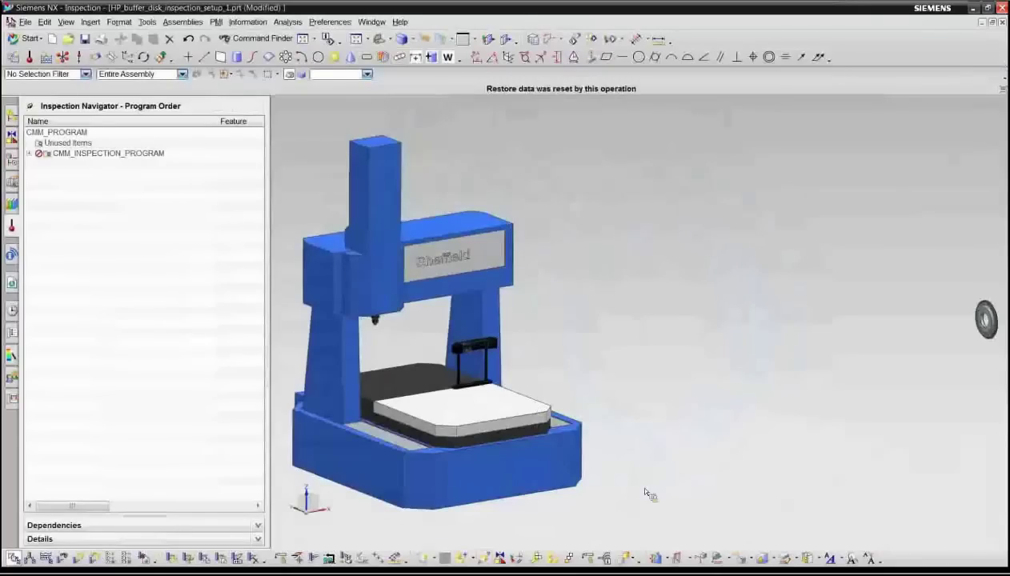
Move the buffer disk onto the CMM table centre and rotate it to lie flat
key("ctrl+t")
left_click(986, 319)
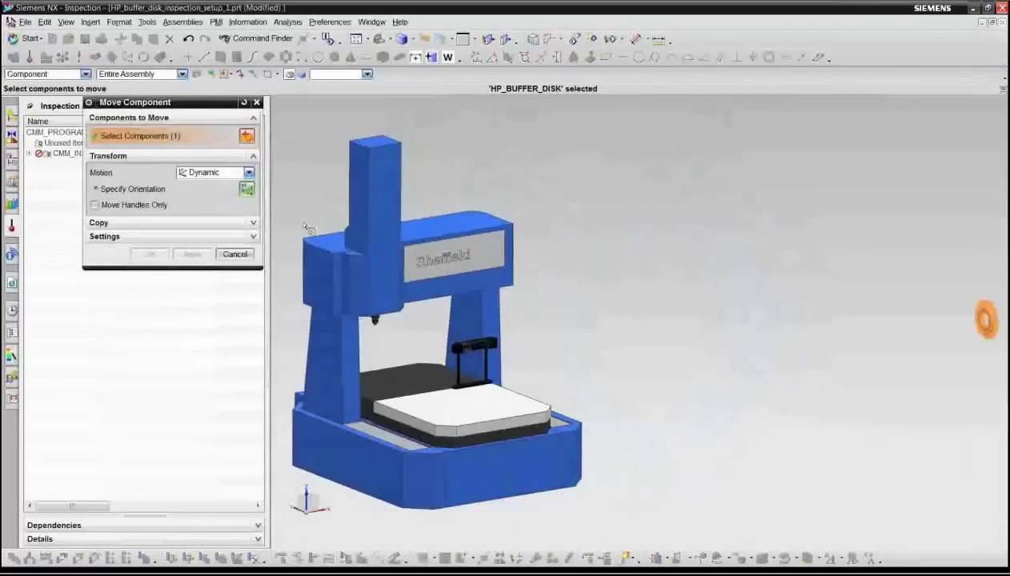
middle_click(297, 209)
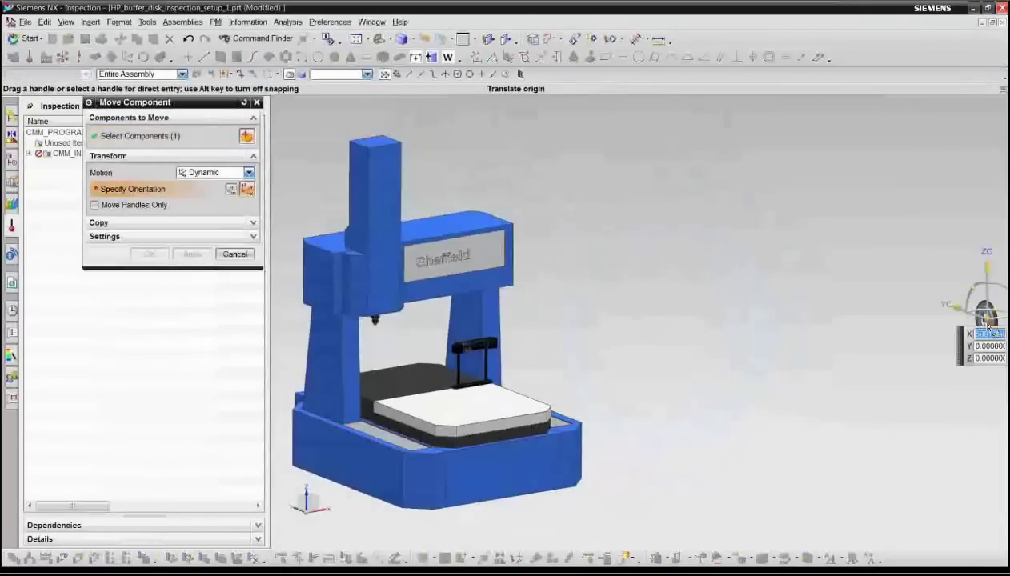
left_click(526, 360)
left_click(472, 388)
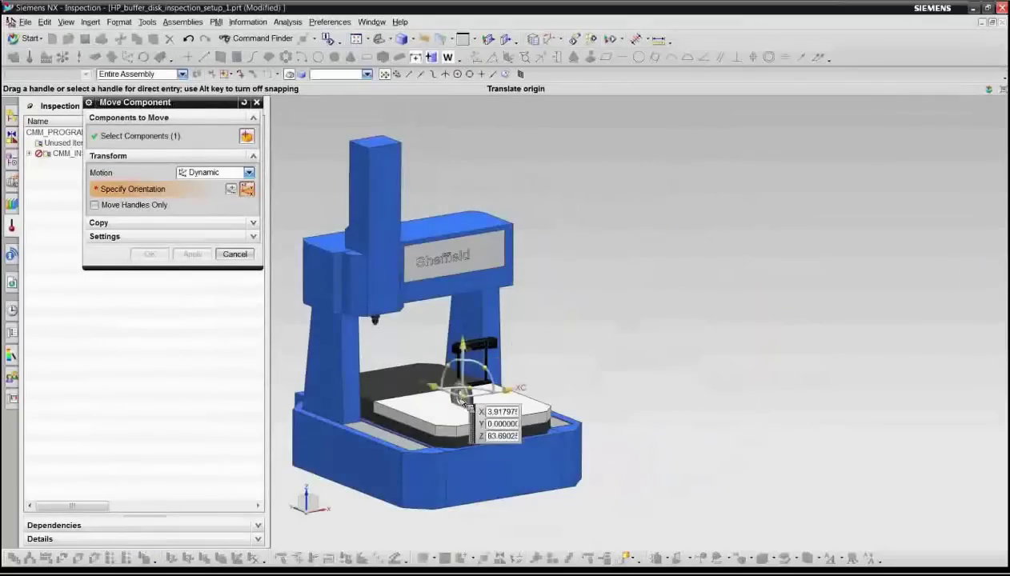
left_click_drag(484, 382, 483, 412)
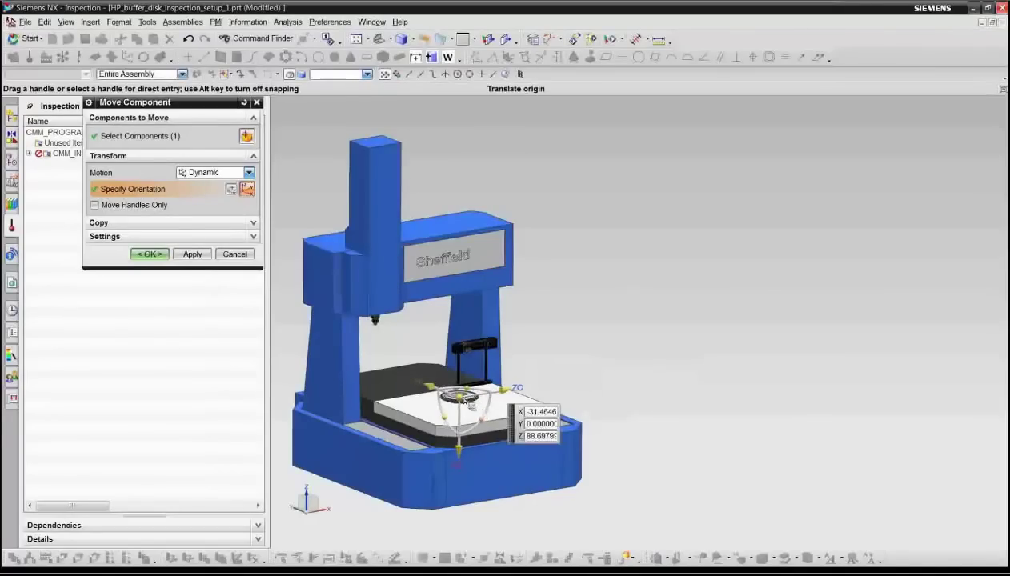
left_click(150, 254)
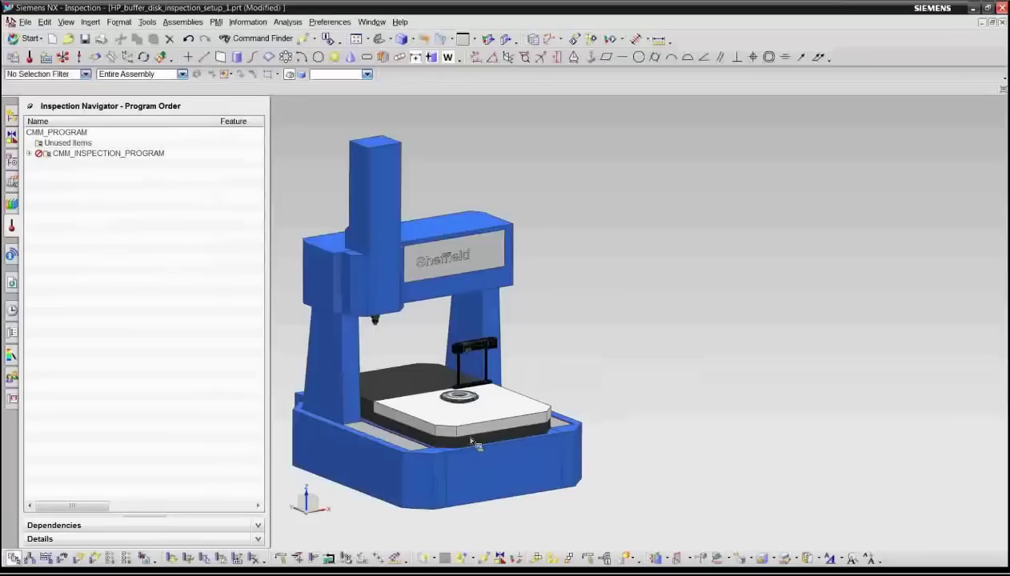
scroll(479, 401, "up", 5)
Make the CMM table base the work part and expand CMM_INSPECTION_PROGRAM and PART_ALIGNMENT
double_click(458, 351)
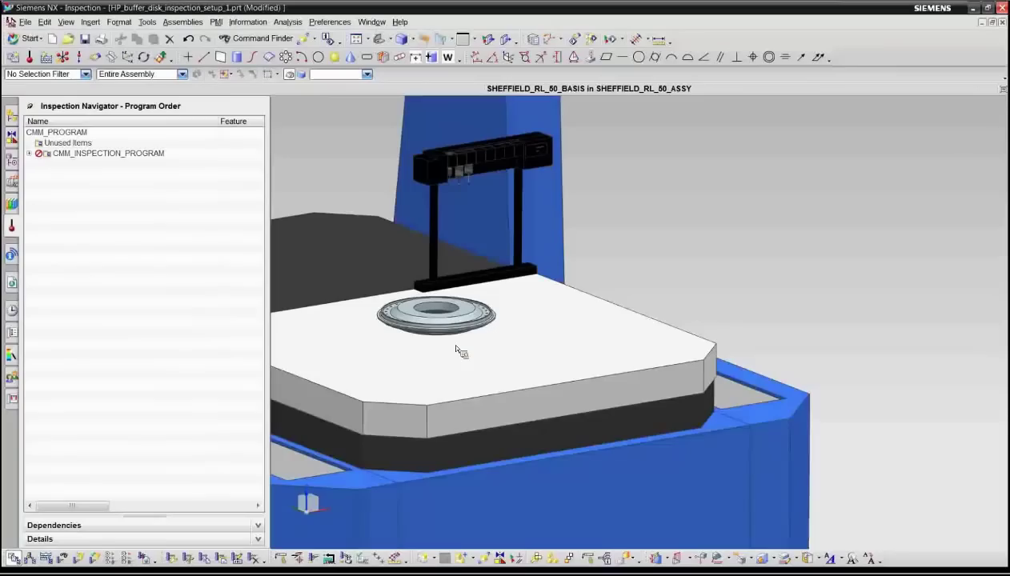
left_click(30, 154)
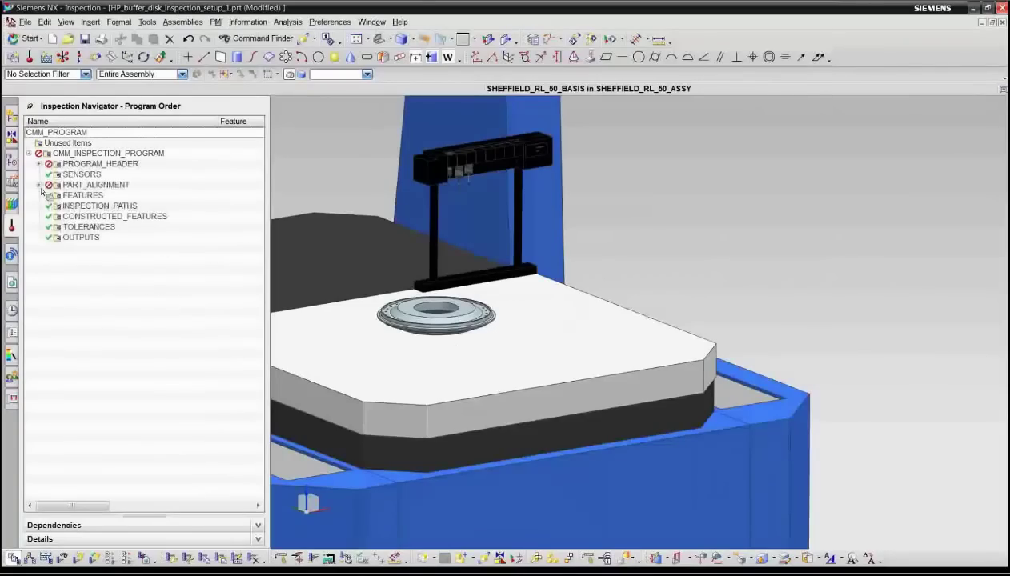
left_click(38, 184)
left_click_drag(52, 230, 149, 304)
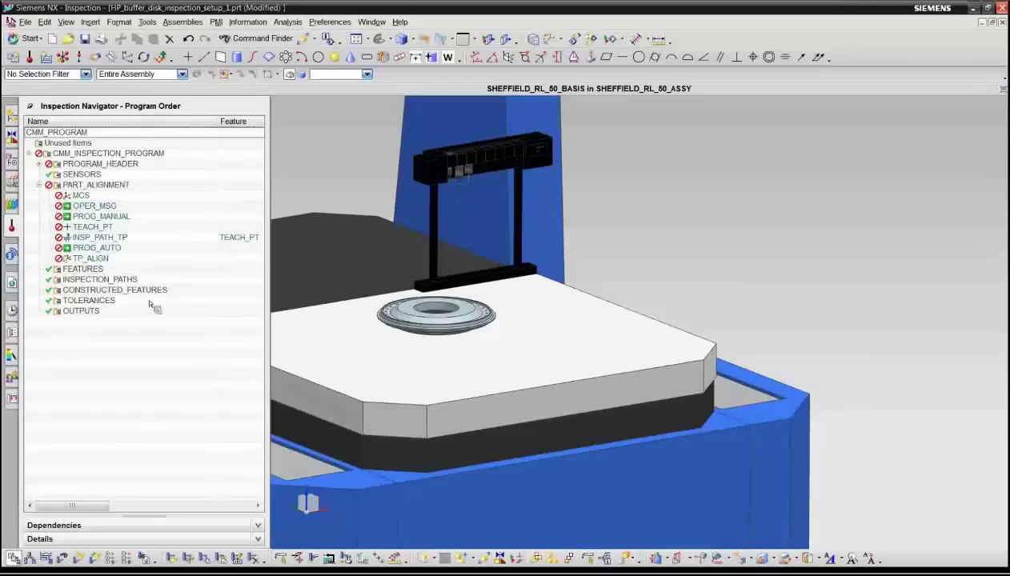
left_click_drag(206, 330, 565, 367)
scroll(564, 366, "up", 2)
middle_click_drag(571, 377, 526, 302)
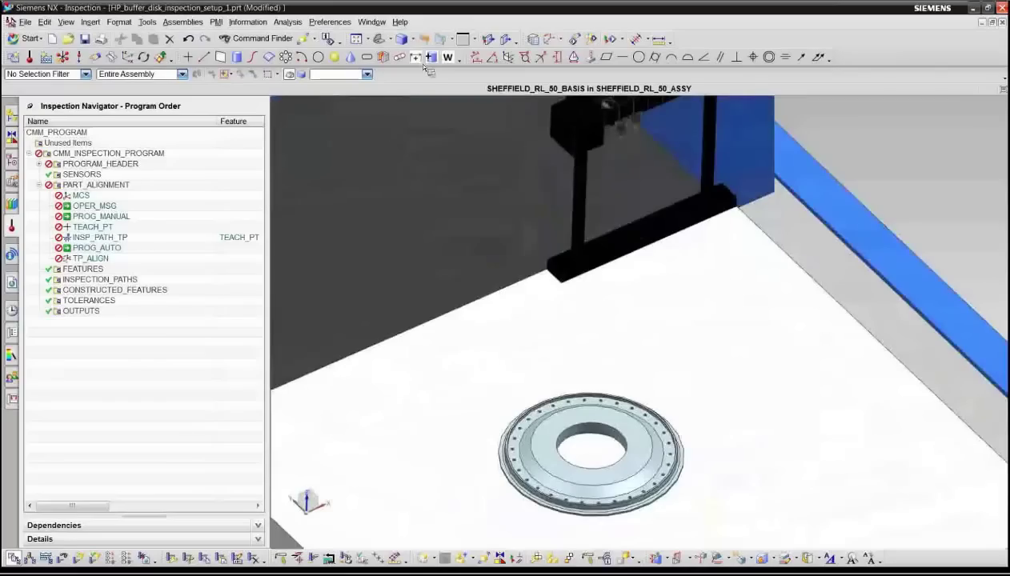
In Hole Blaster, select every rim hole of the disk using the All Matching selection intent
left_click(431, 58)
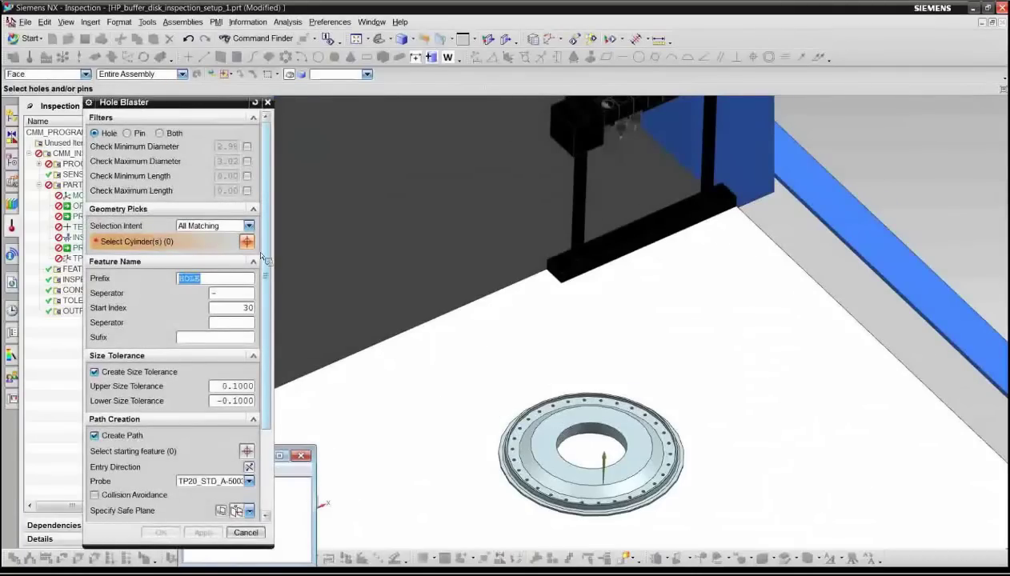
left_click(248, 226)
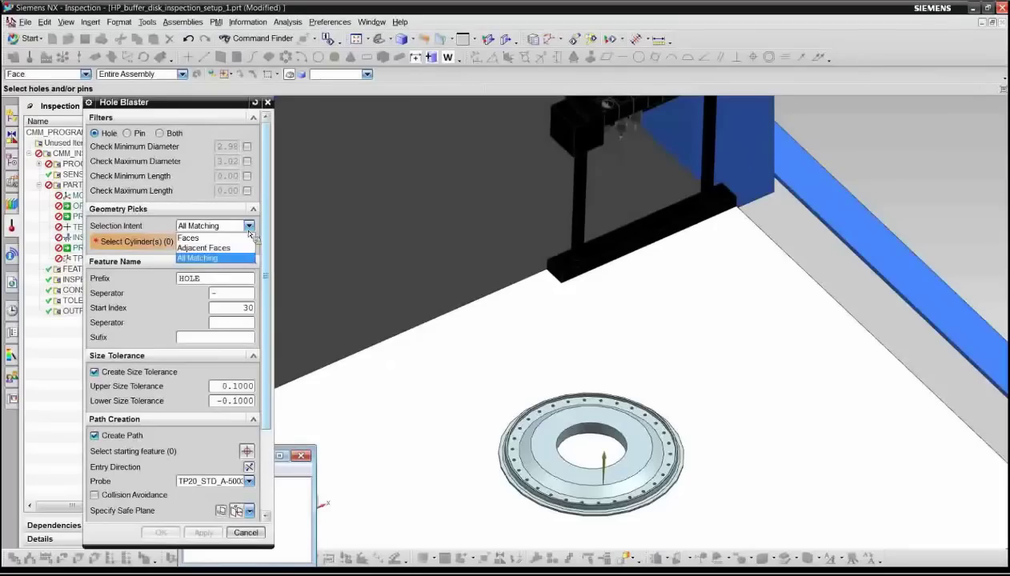
left_click(205, 248)
scroll(560, 427, "up", 3)
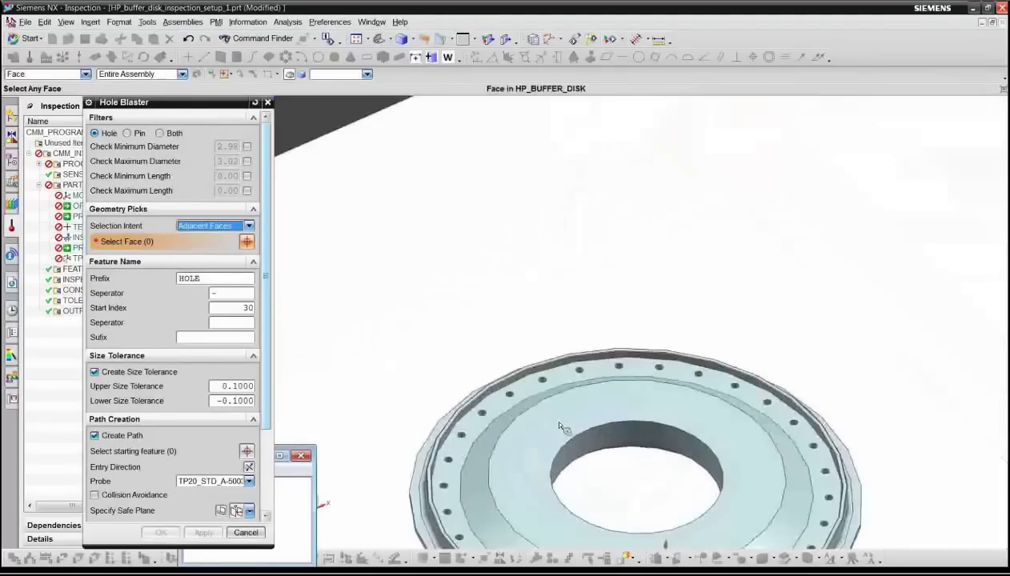
left_click(502, 408)
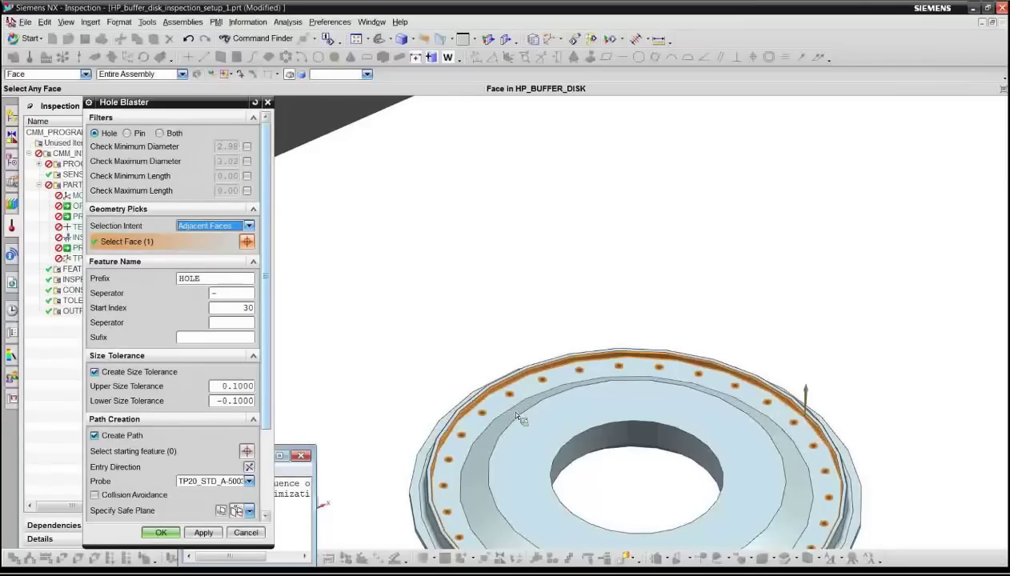
left_click(249, 227)
left_click(237, 261)
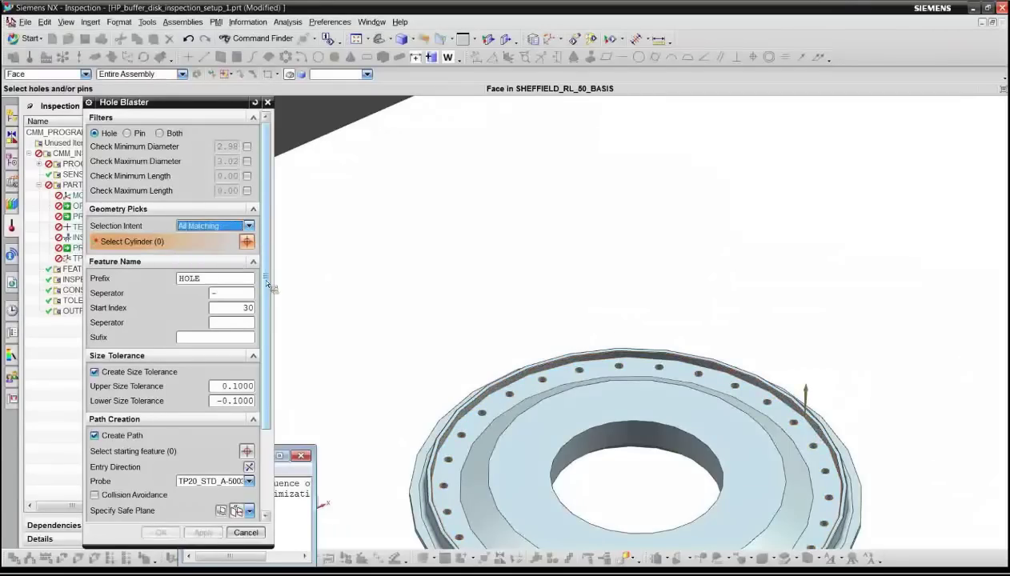
scroll(557, 379, "down", 1)
left_click(555, 379)
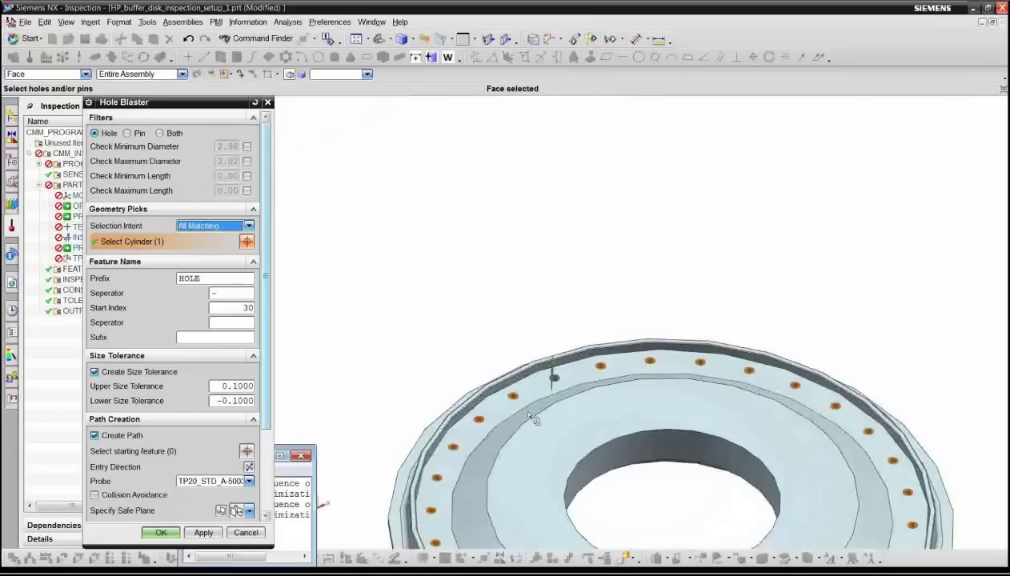
middle_click_drag(529, 417, 510, 290, "shift")
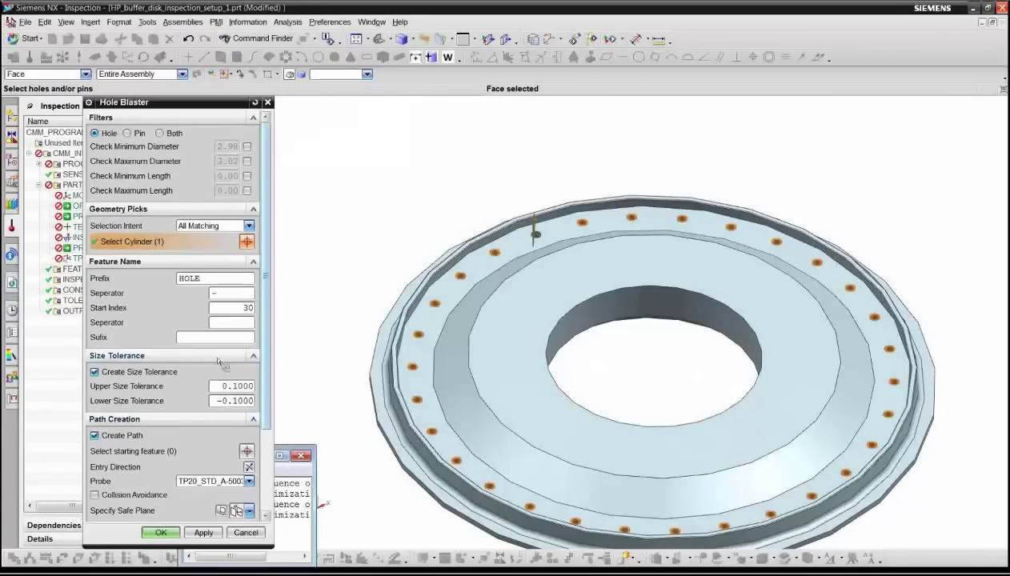
Reverse the probe entry direction, set Start Index to 1, and create the hole features
left_click(250, 469)
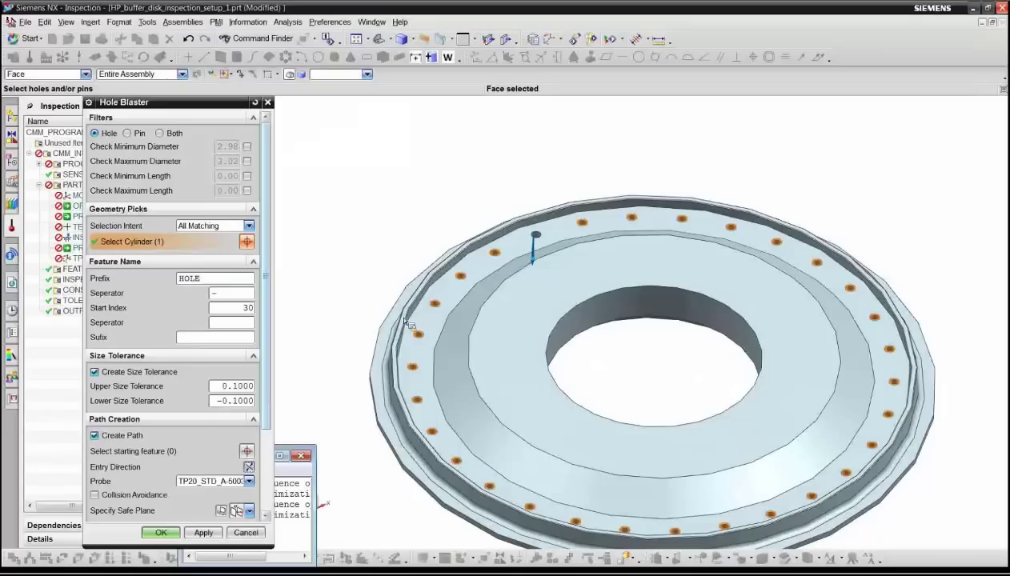
double_click(254, 311)
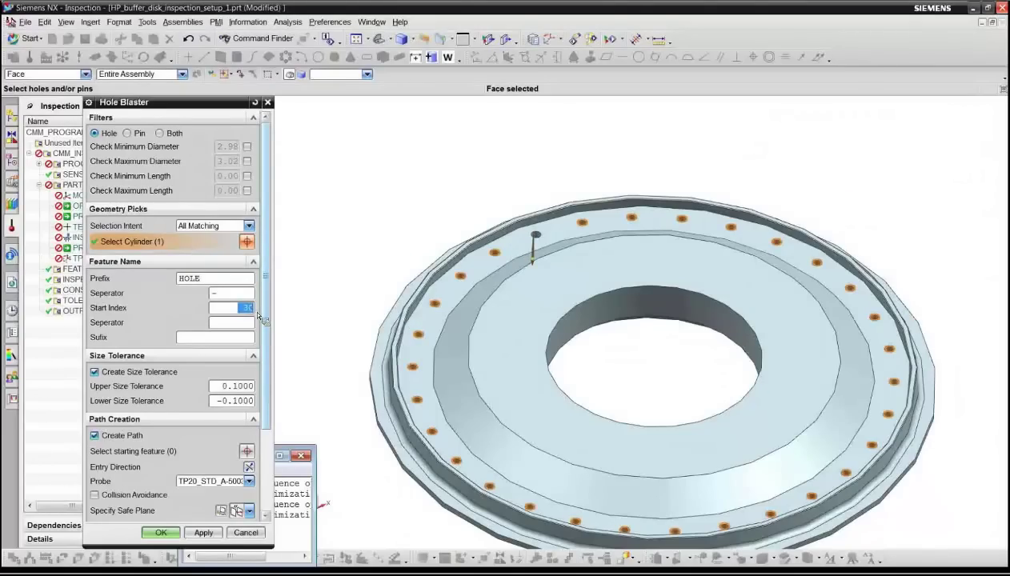
type("1")
key("Tab")
left_click_drag(269, 388, 265, 420)
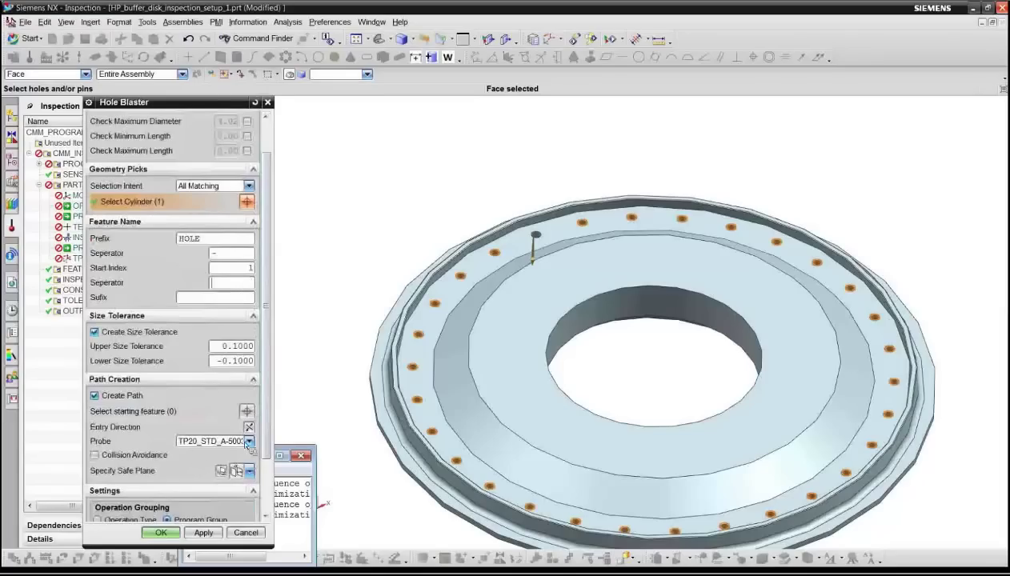
left_click_drag(266, 433, 267, 462)
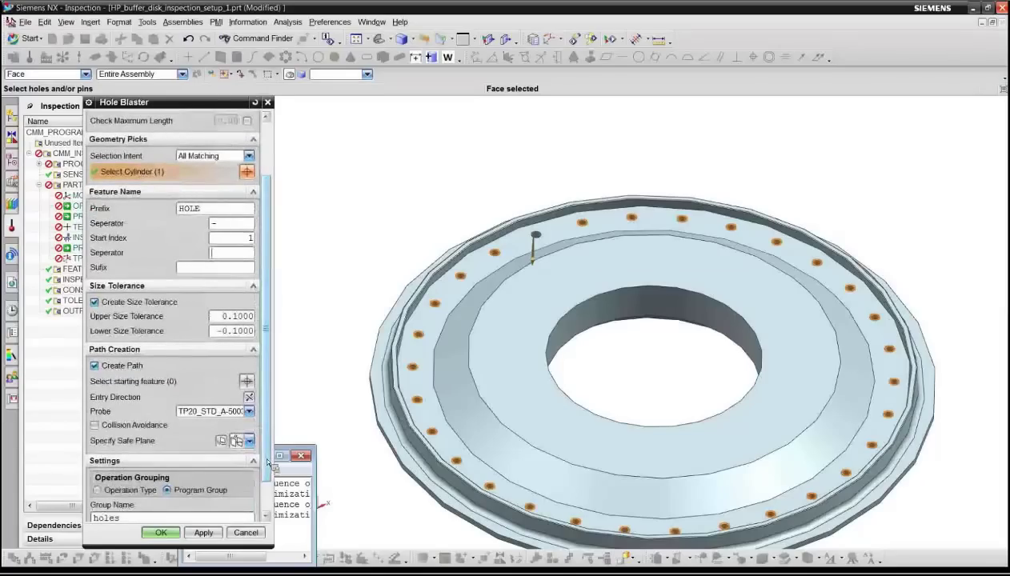
scroll(240, 500, "down", 1)
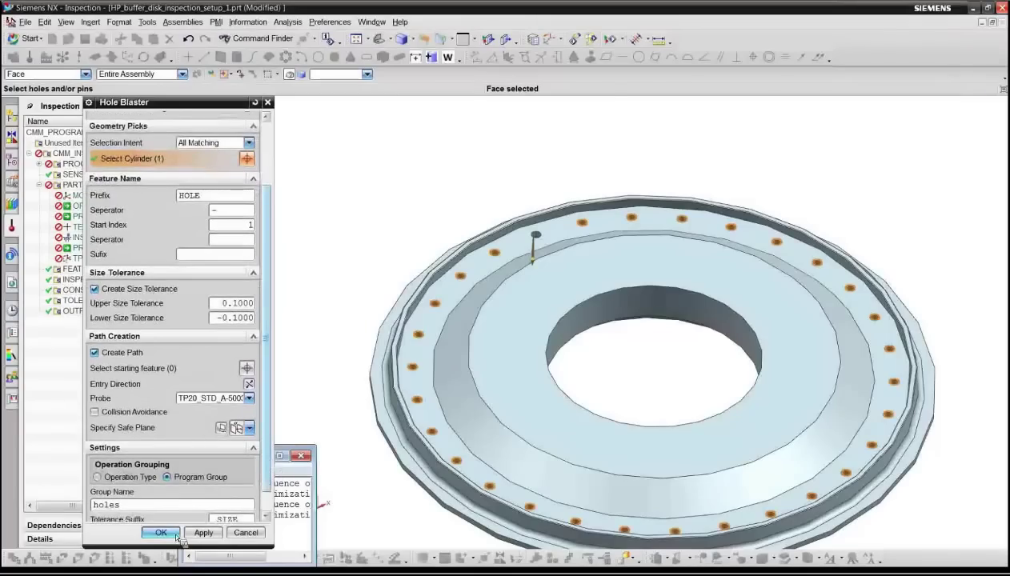
left_click(176, 535)
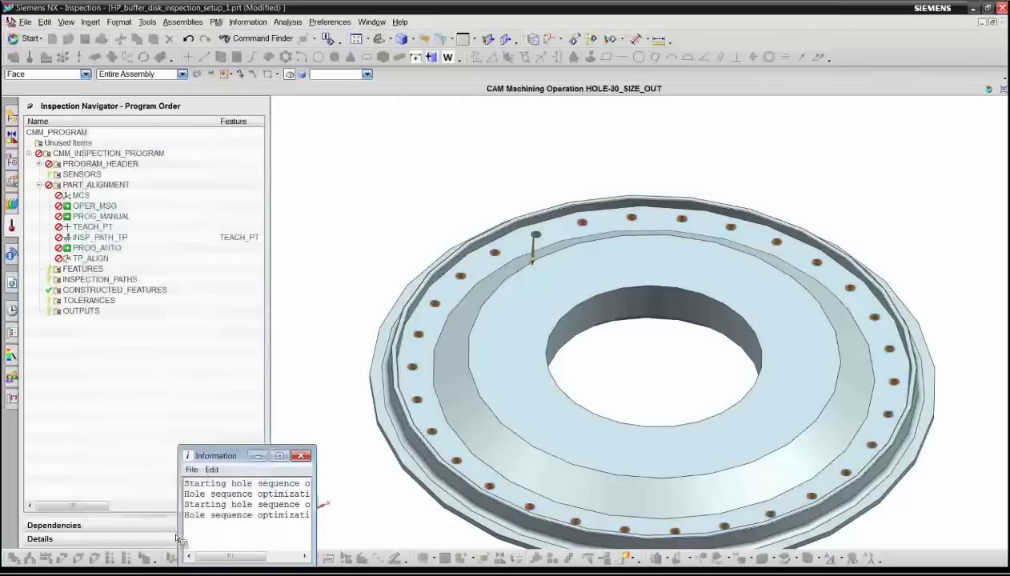
Close the listing, select HOLE-1 through HOLE-30_SIZE_OUT to show their paths, then collapse HOLES
left_click(38, 321)
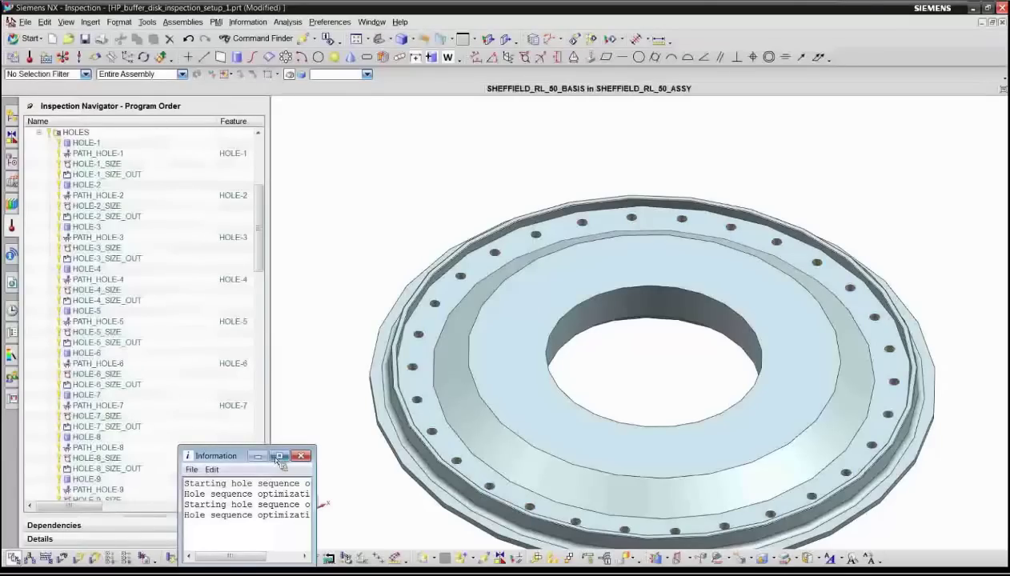
left_click(301, 456)
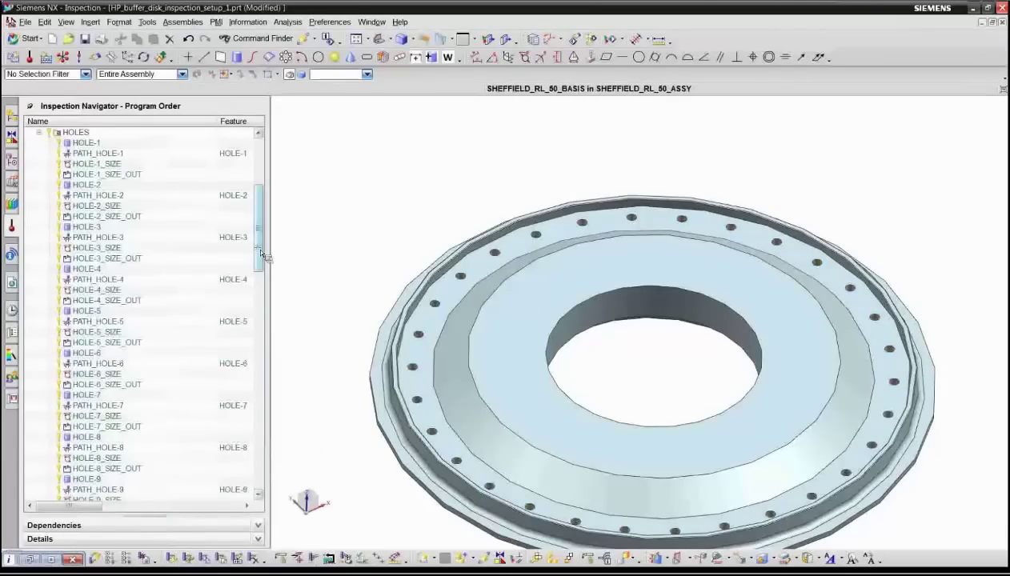
scroll(256, 247, "up", 2)
left_click(95, 207)
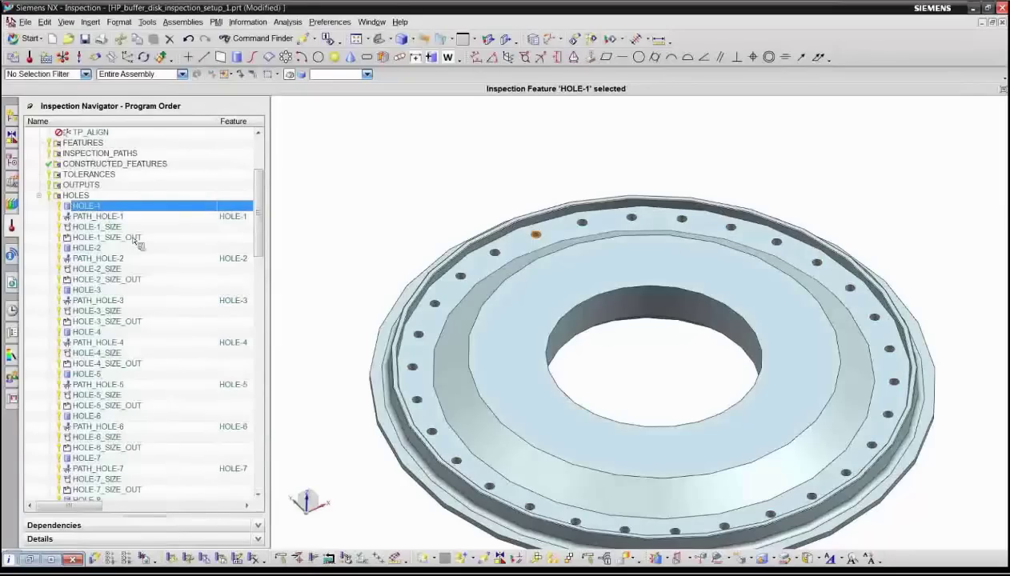
scroll(128, 296, "down", 6)
scroll(128, 297, "down", 20)
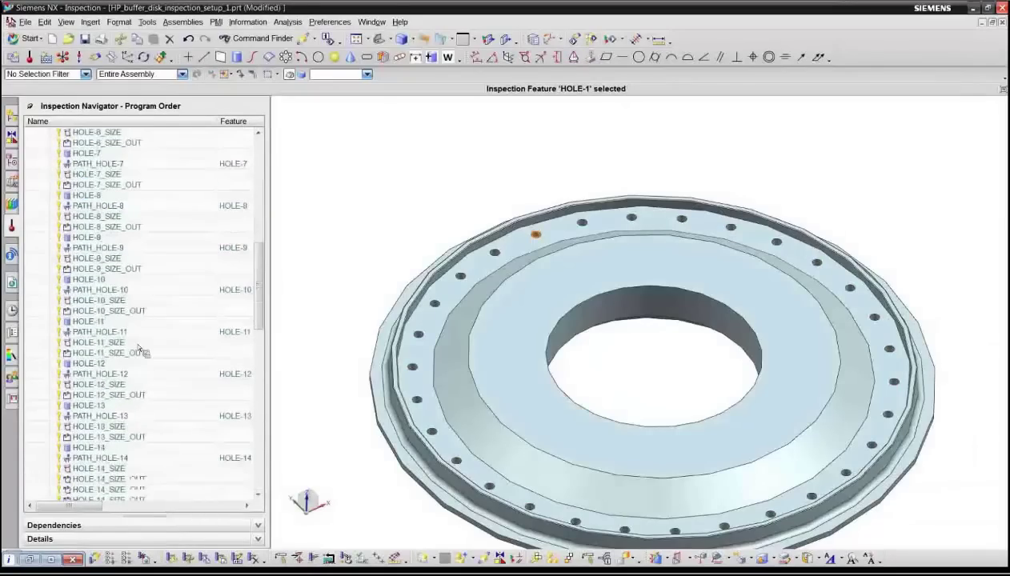
scroll(157, 409, "down", 5)
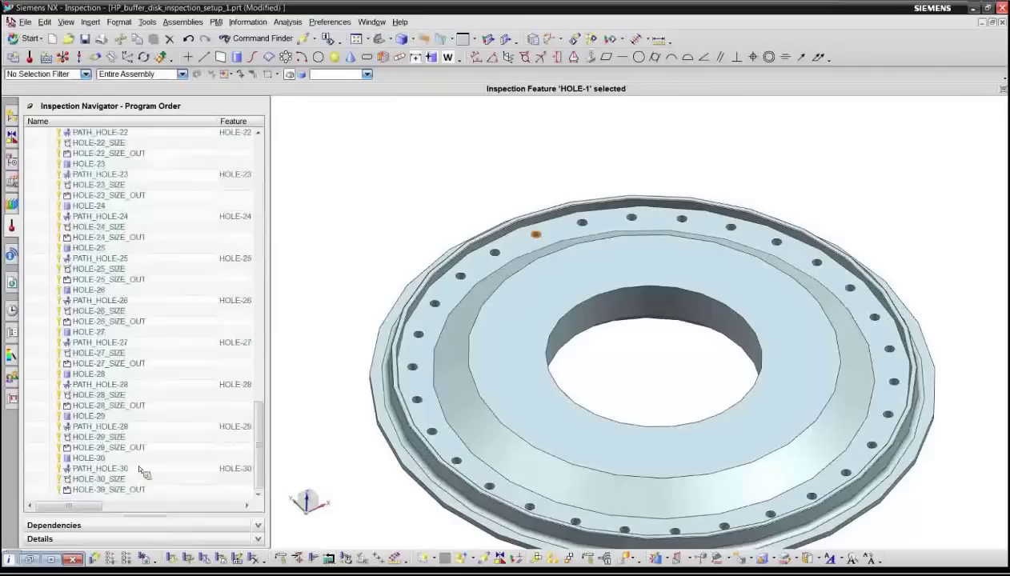
left_click(106, 490, "shift")
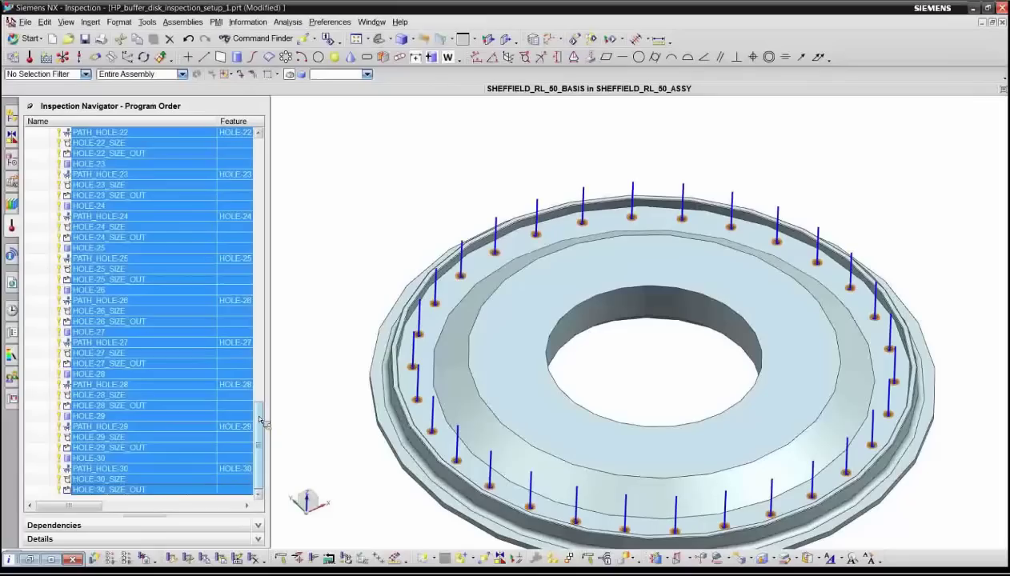
left_click_drag(260, 420, 277, 160)
left_click(40, 269)
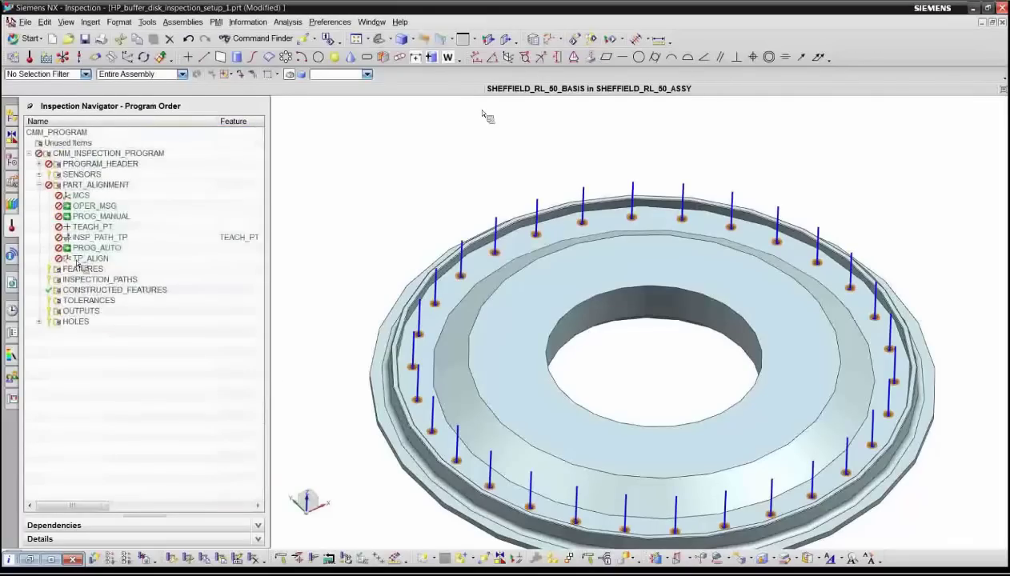
Under INSPECTION_PATHS, start a Thickness Measurement between the disk's two opposite faces
scroll(411, 329, "up", 3)
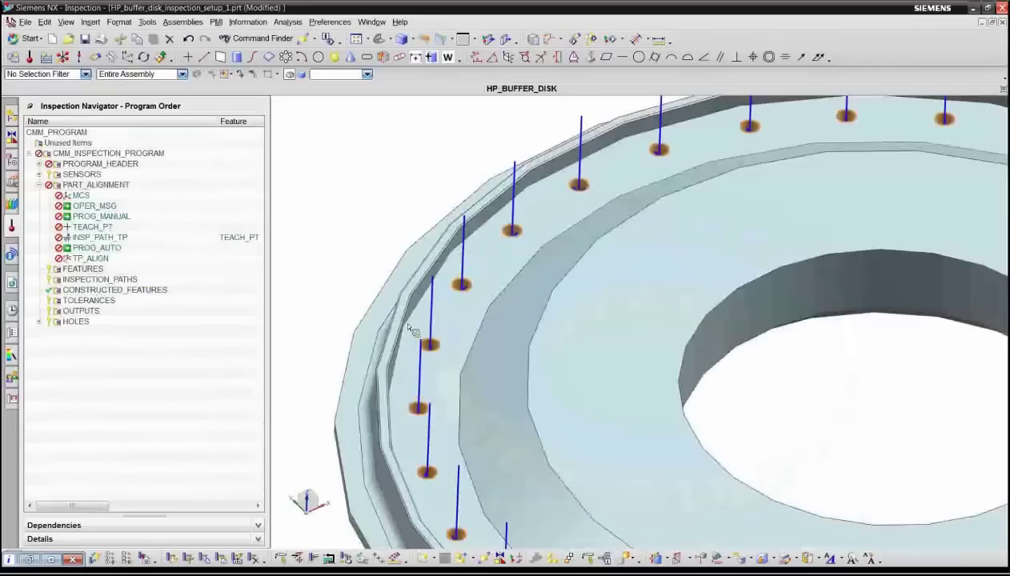
left_click(80, 281)
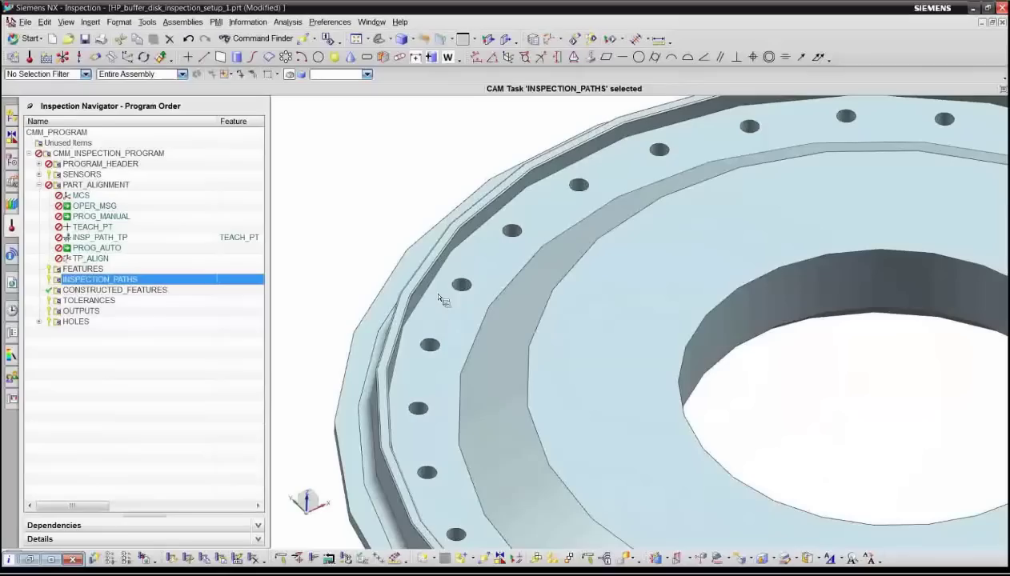
left_click(426, 57)
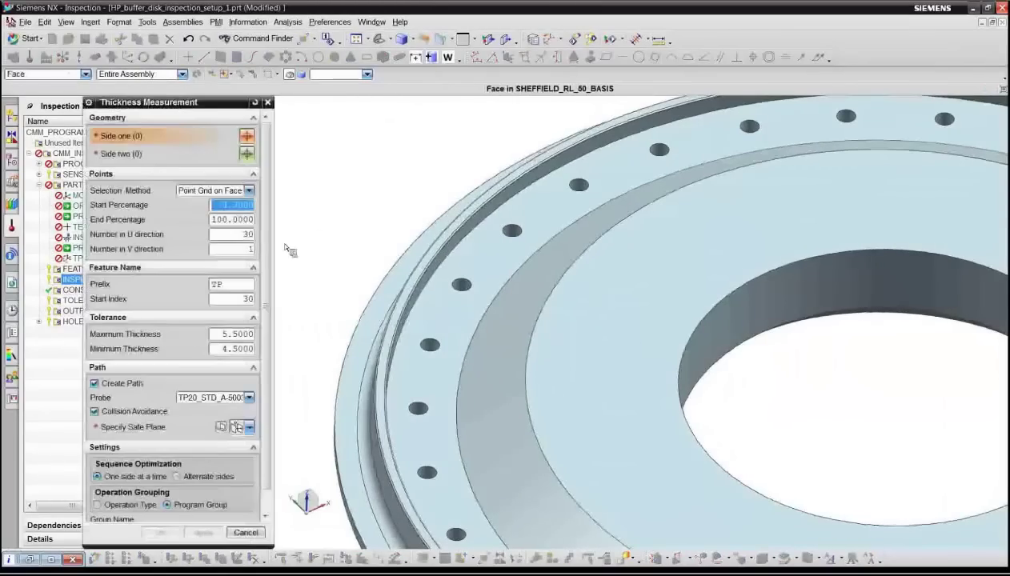
left_click(427, 292)
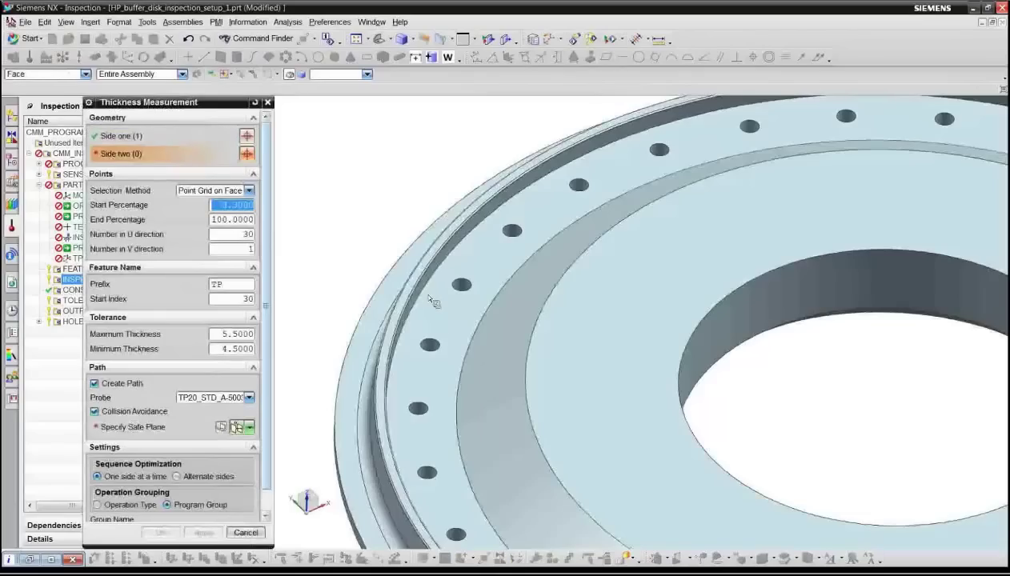
middle_click_drag(446, 321, 473, 339)
left_click(417, 347)
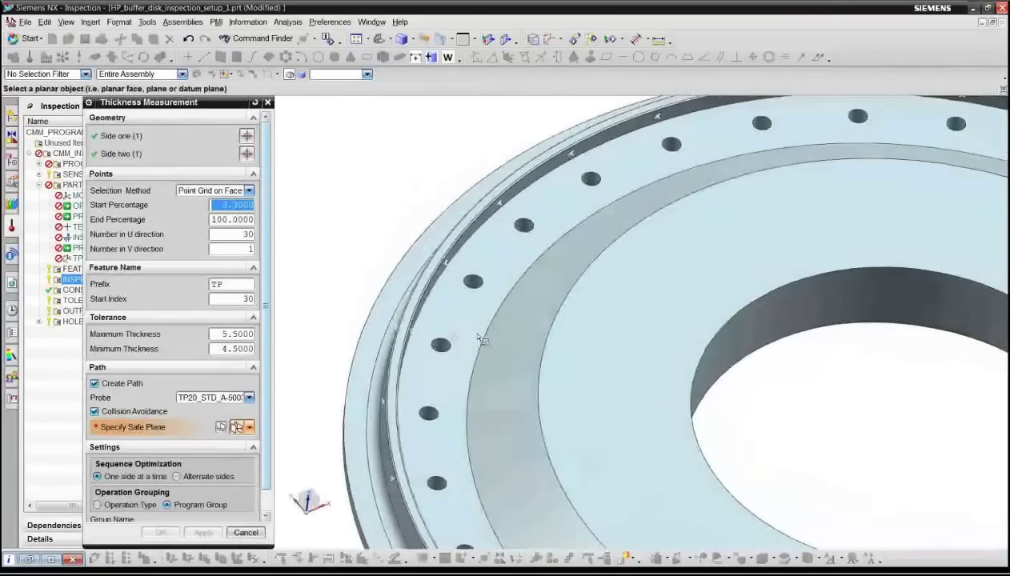
key("ctrl+f")
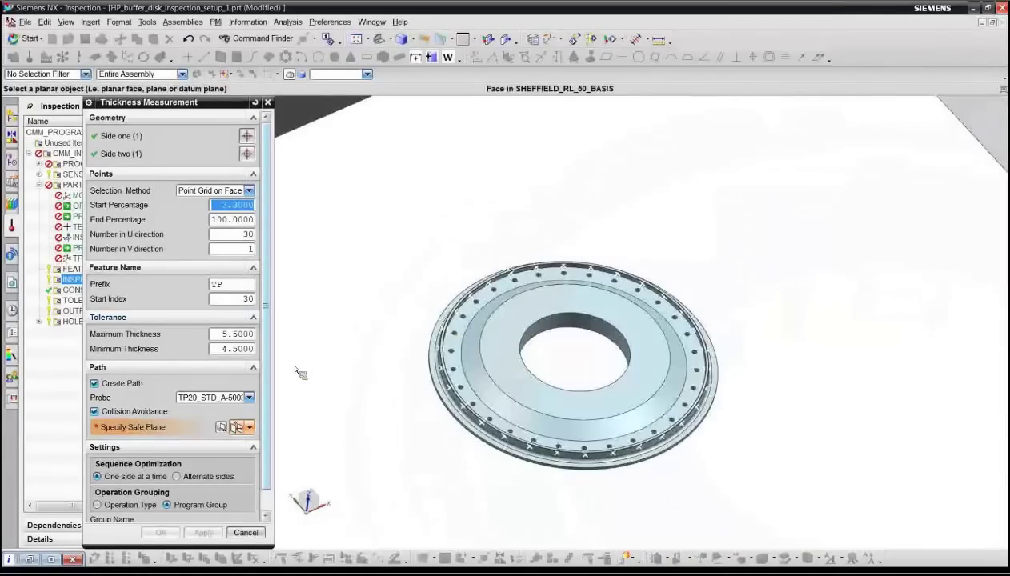
Set the thickness Start Index to 1 and pick the disk face for the safe plane
left_click(237, 299)
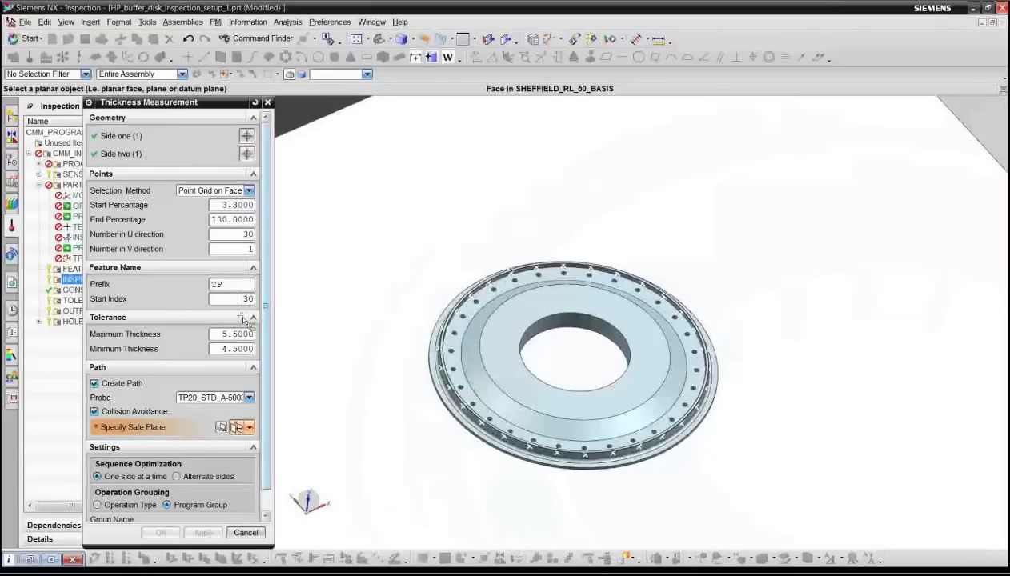
type("1")
key("Tab")
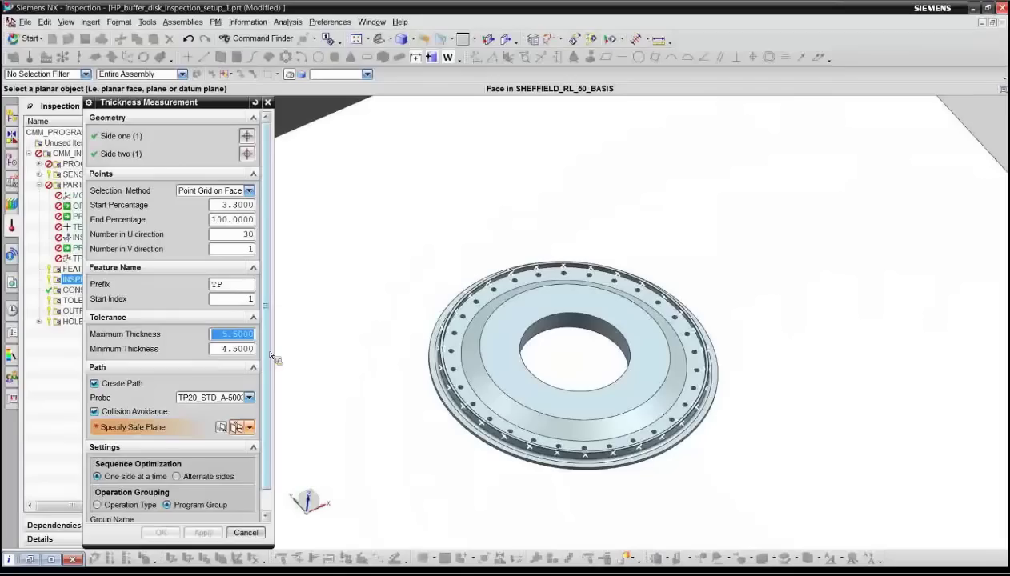
left_click_drag(267, 359, 267, 382)
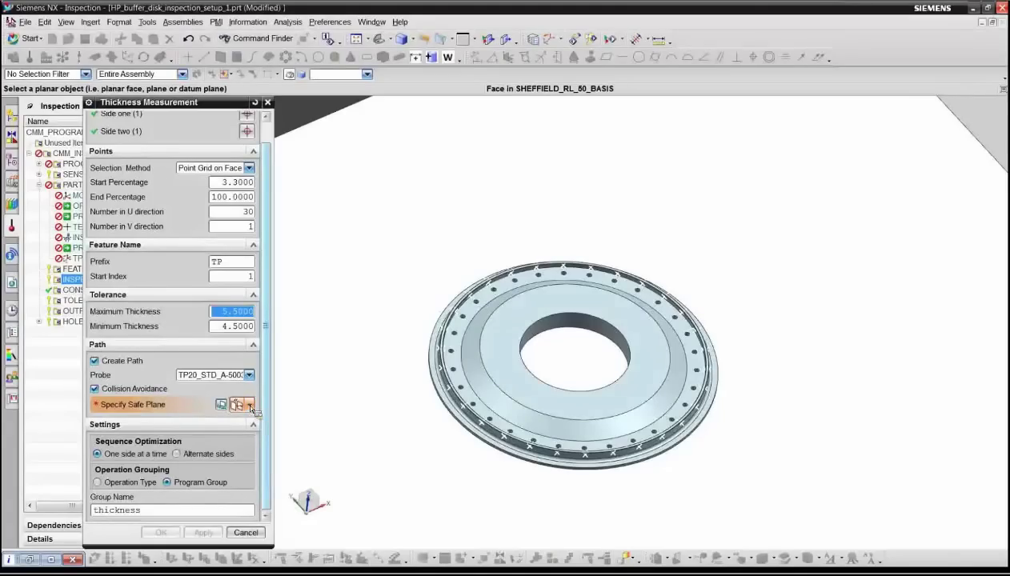
left_click(516, 373)
Confirm the safe plane and generate the THICKNESS group of TP points with _A_PATH probe paths
scroll(484, 373, "up", 2)
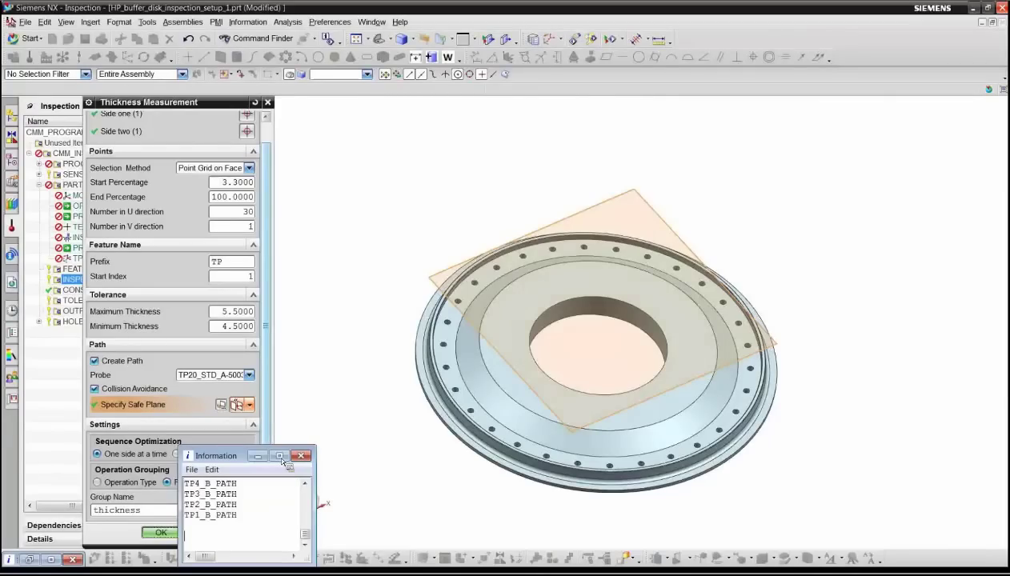
left_click(161, 532)
Expand THICKNESS and select TP1_A through TP1_OUT to display their probe paths on the disk
left_click(38, 332)
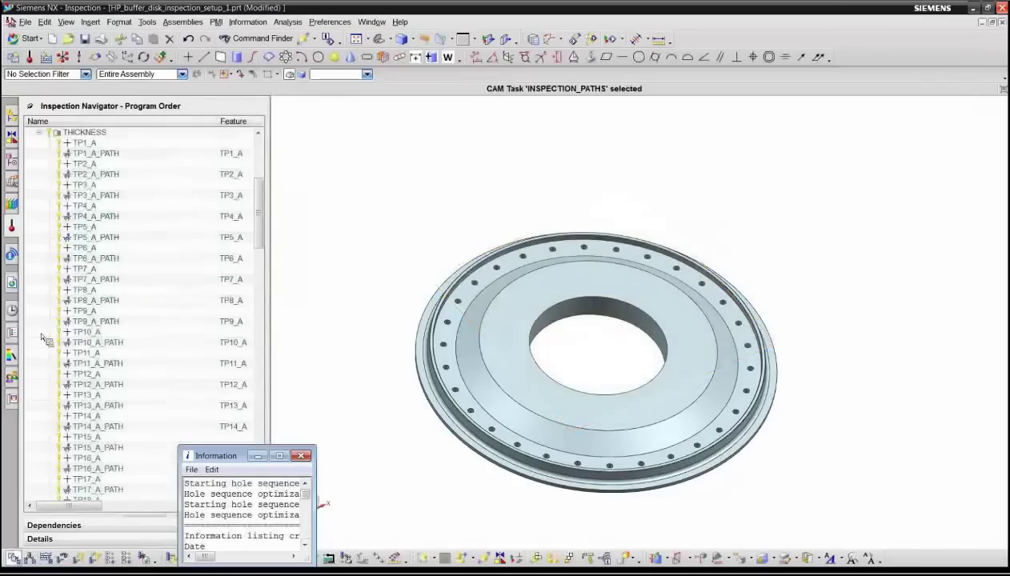
mouse_move(260, 240)
left_mouse_down()
mouse_move(265, 284)
mouse_move(269, 240)
left_mouse_up()
scroll(90, 214, "up", 1)
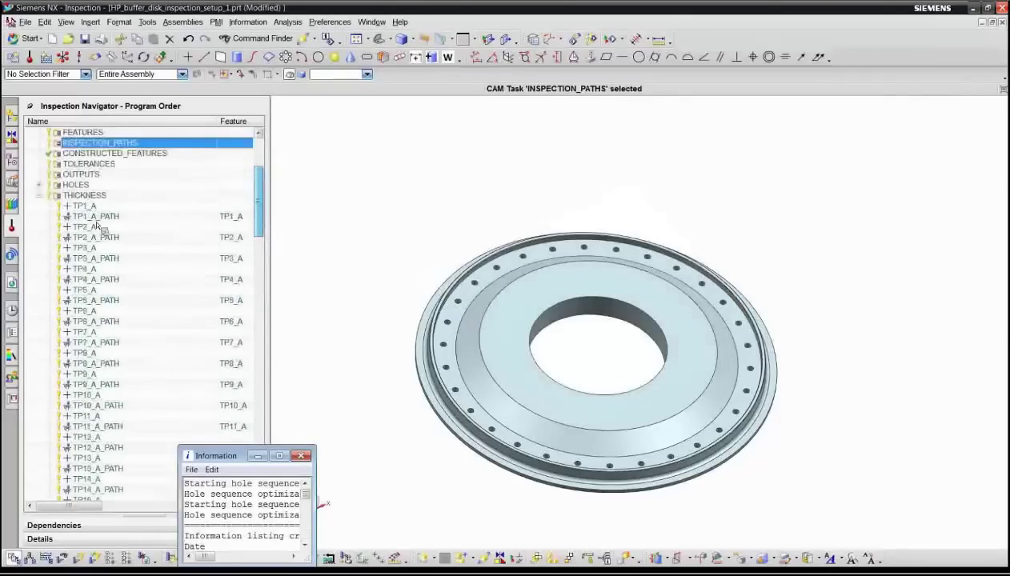
left_click(86, 207)
scroll(162, 303, "down", 15)
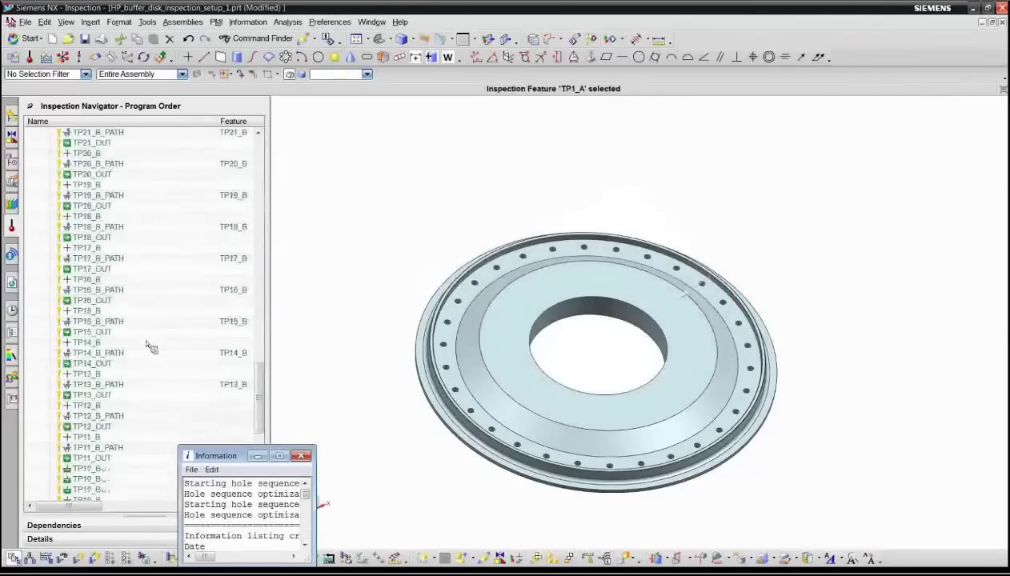
scroll(157, 340, "down", 9)
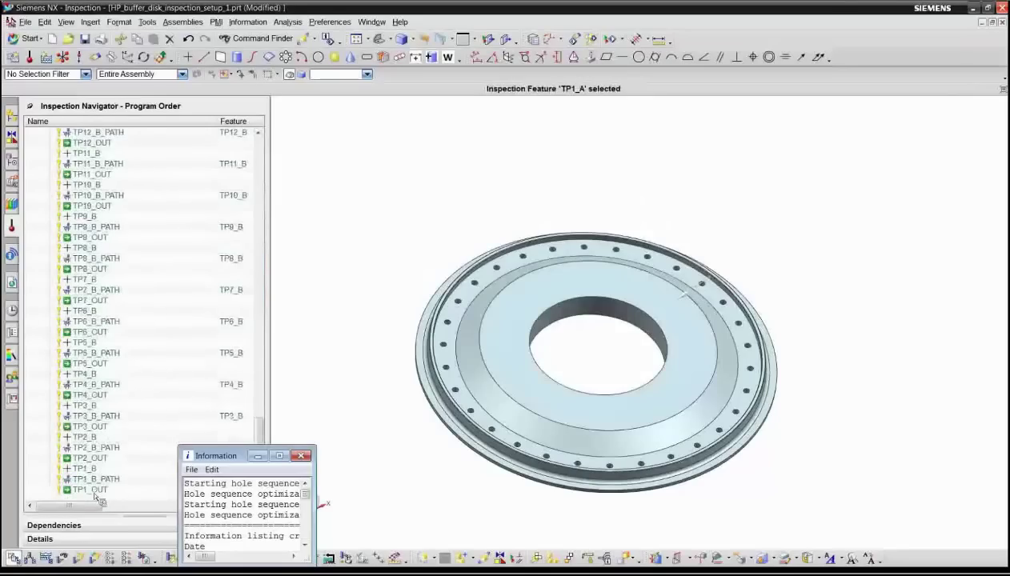
left_click(96, 489, "shift")
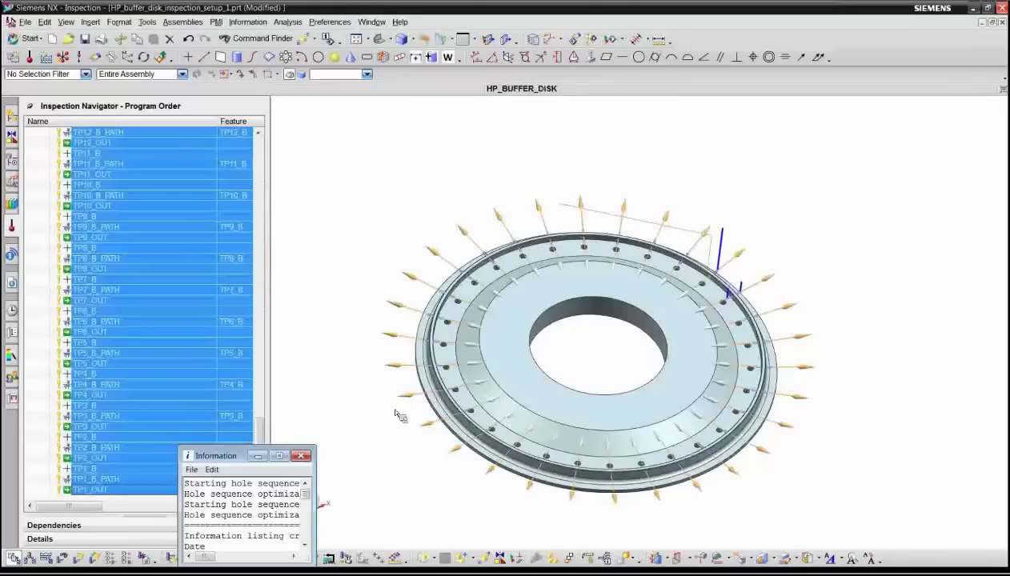
Close the Information listing and collapse the THICKNESS group
left_click(297, 458)
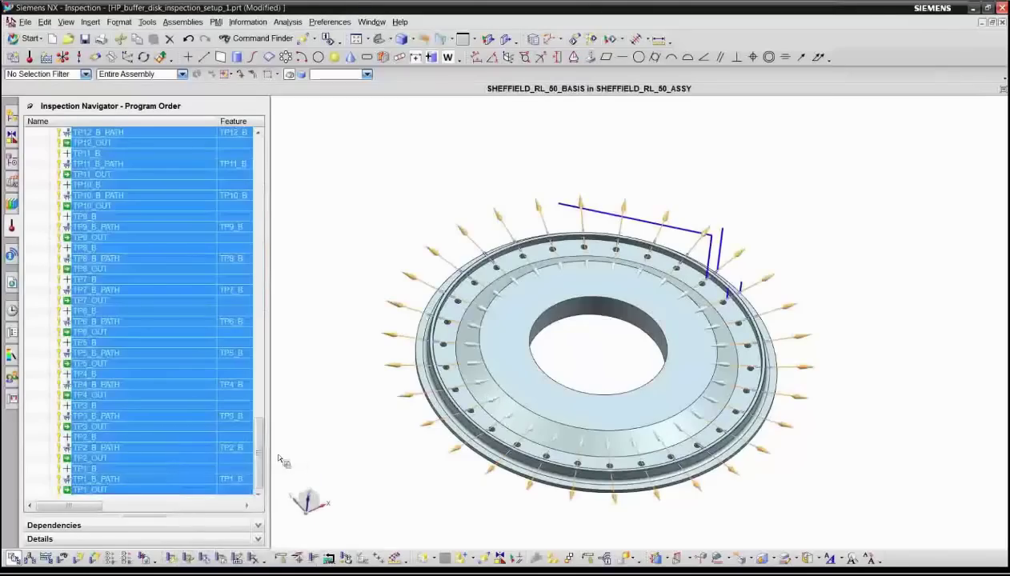
left_click_drag(257, 478, 248, 184)
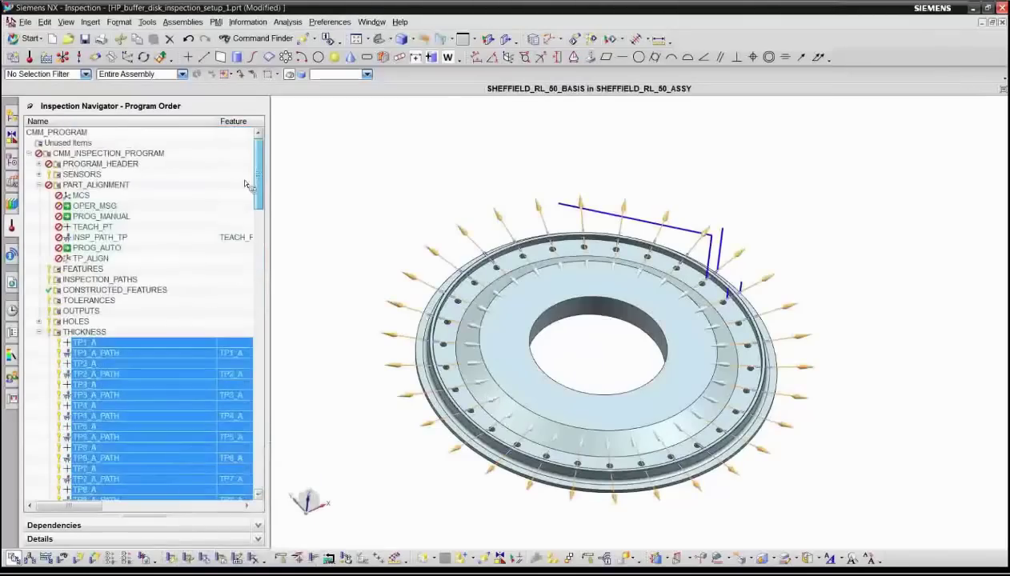
left_click(39, 331)
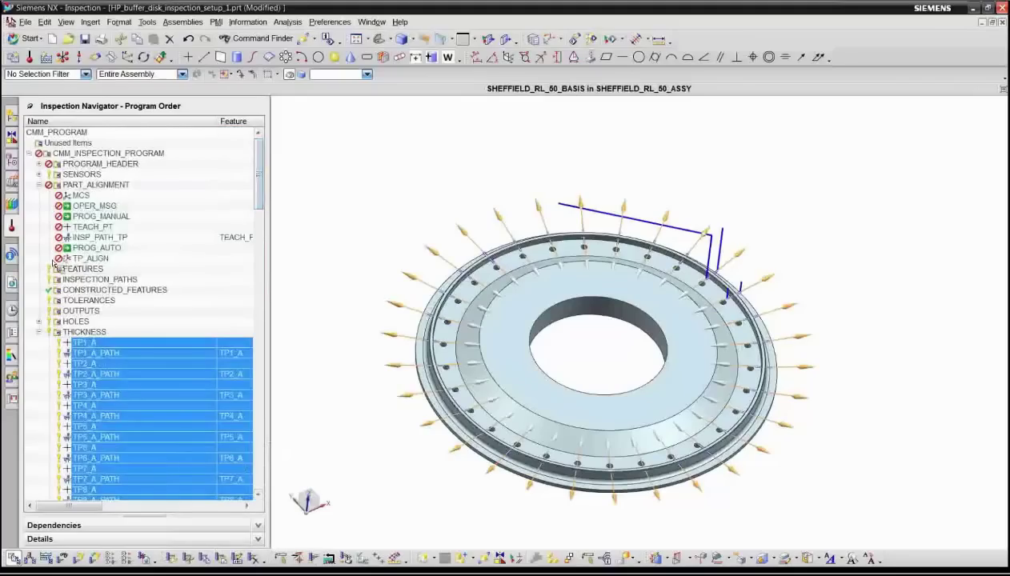
Simulate CMM_INSPECTION_PROGRAM, playing it through to ENDFIL before closing the simulation controls
left_click(70, 152)
right_click(72, 153)
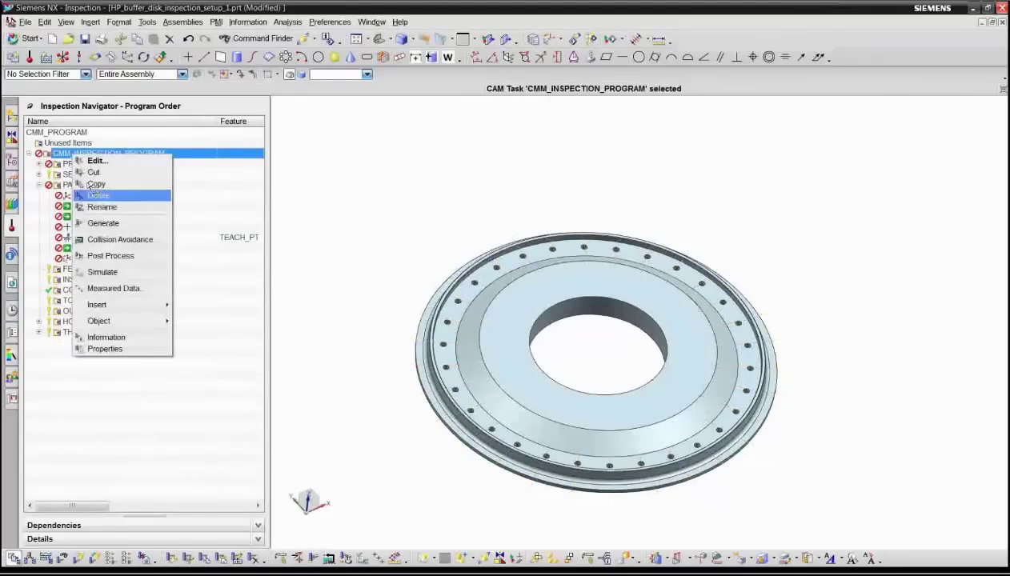
left_click(105, 272)
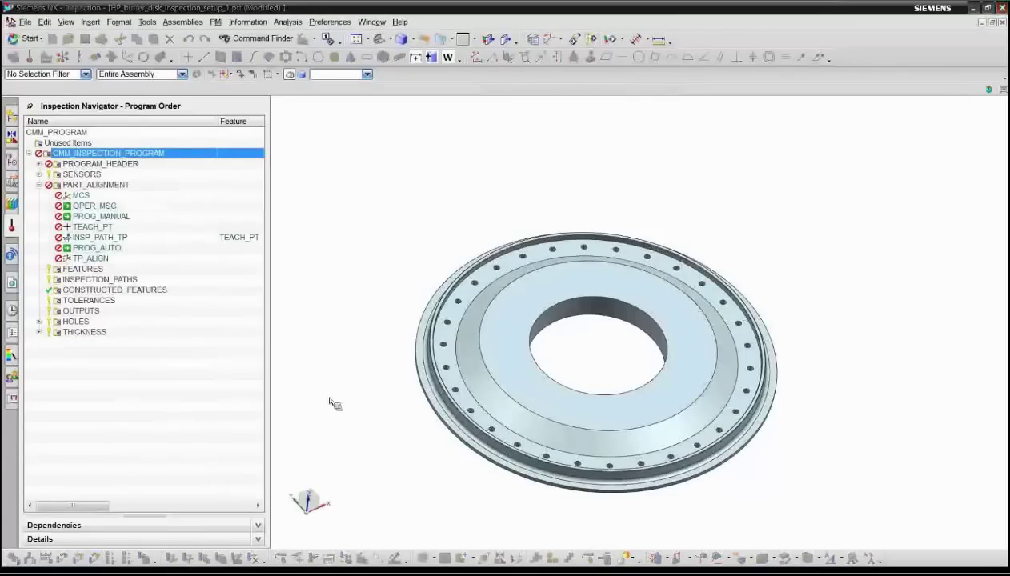
left_click(176, 501)
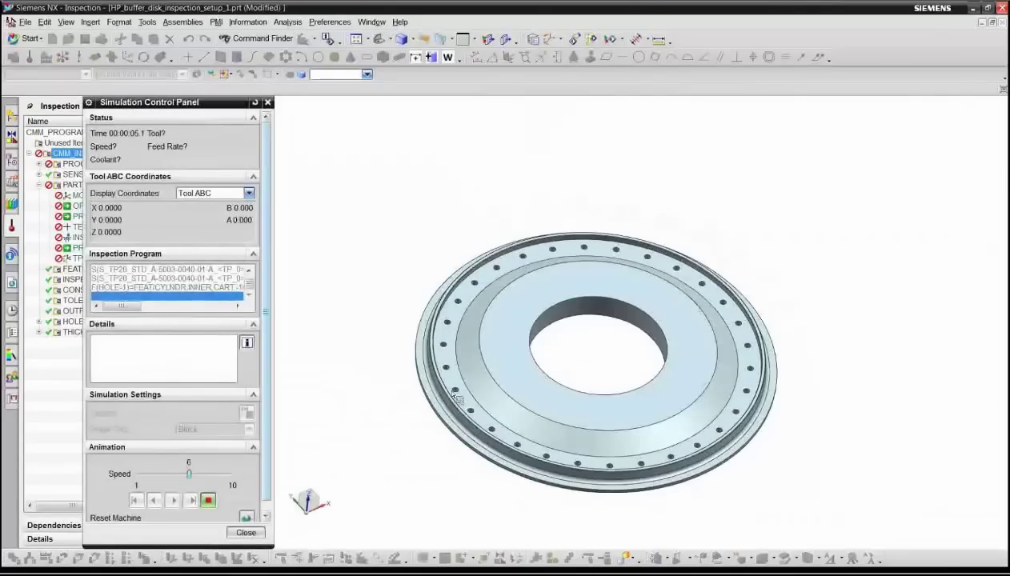
scroll(455, 392, "down", 2)
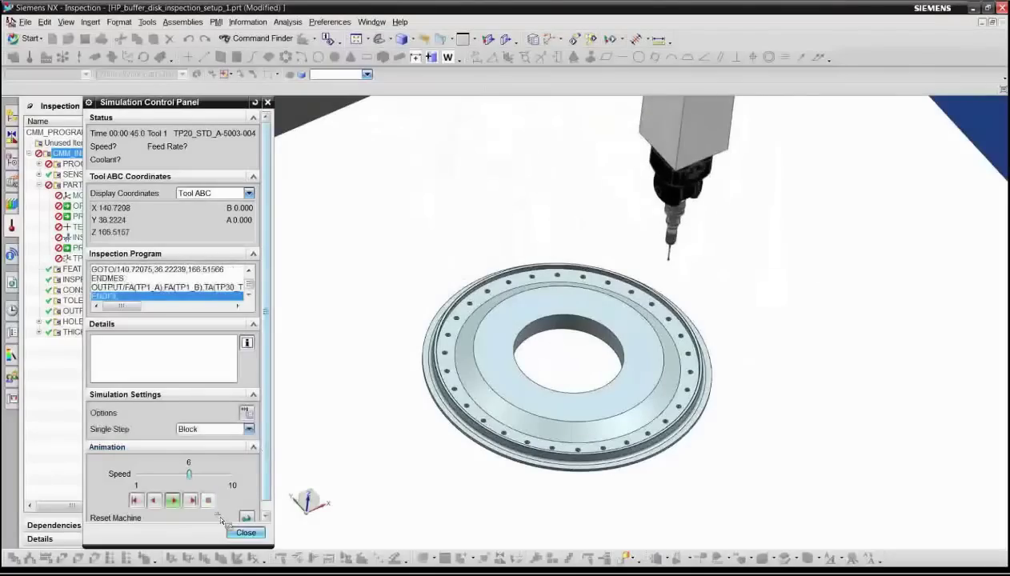
left_click(246, 532)
Post-process CMM_INSPECTION_PROGRAM with the DMIS postprocessor
right_click(107, 156)
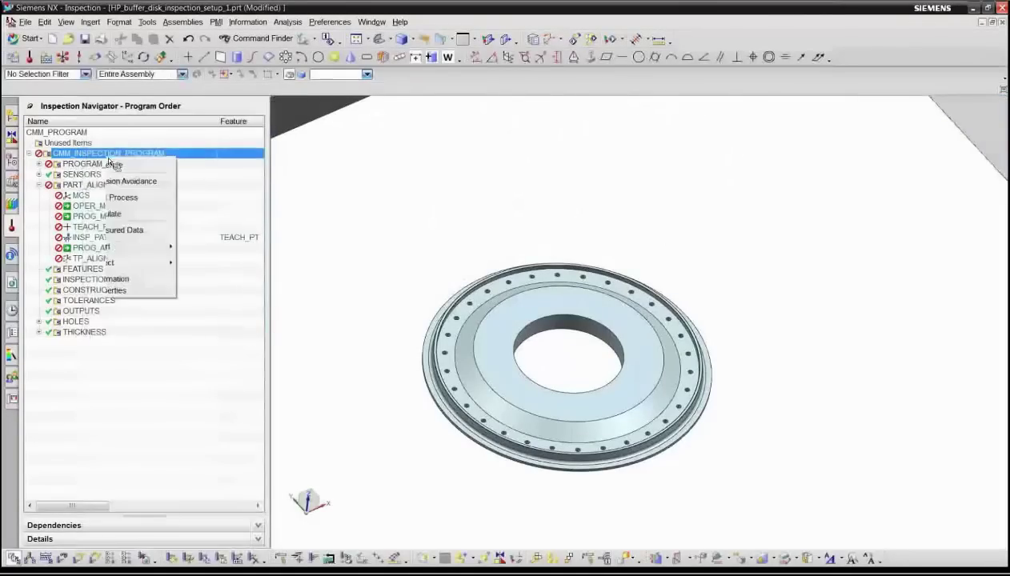
left_click(134, 258)
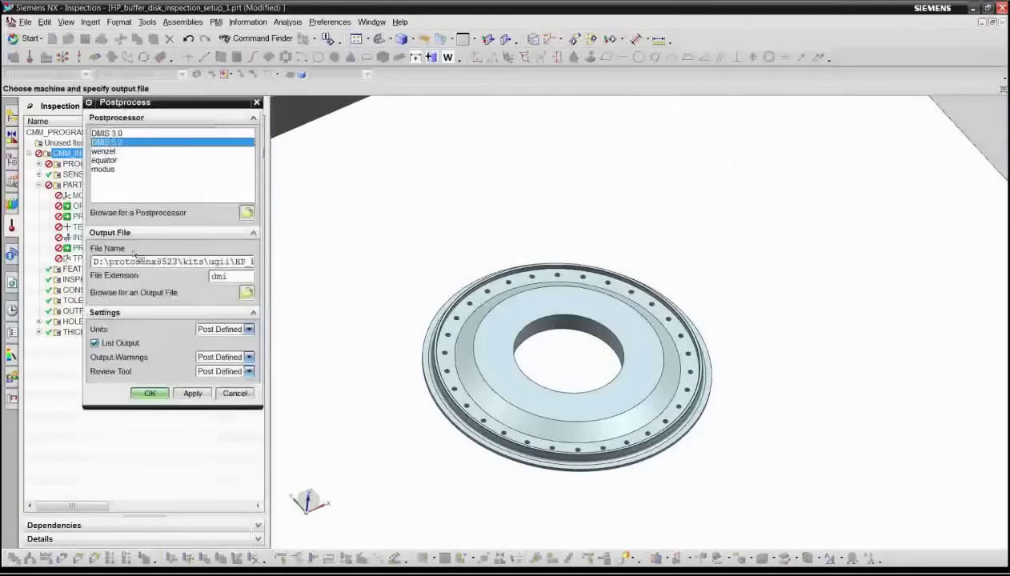
left_click(151, 394)
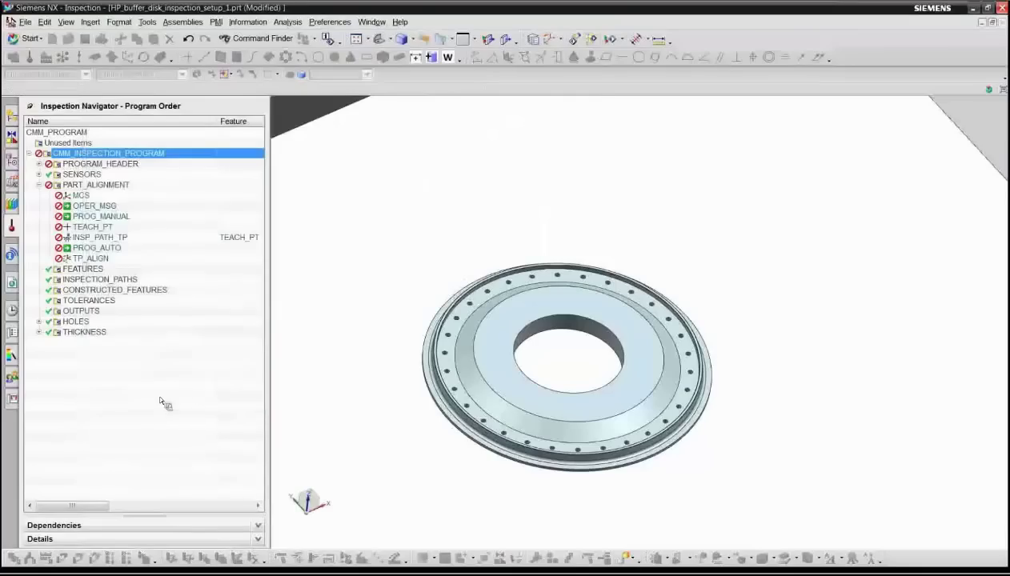